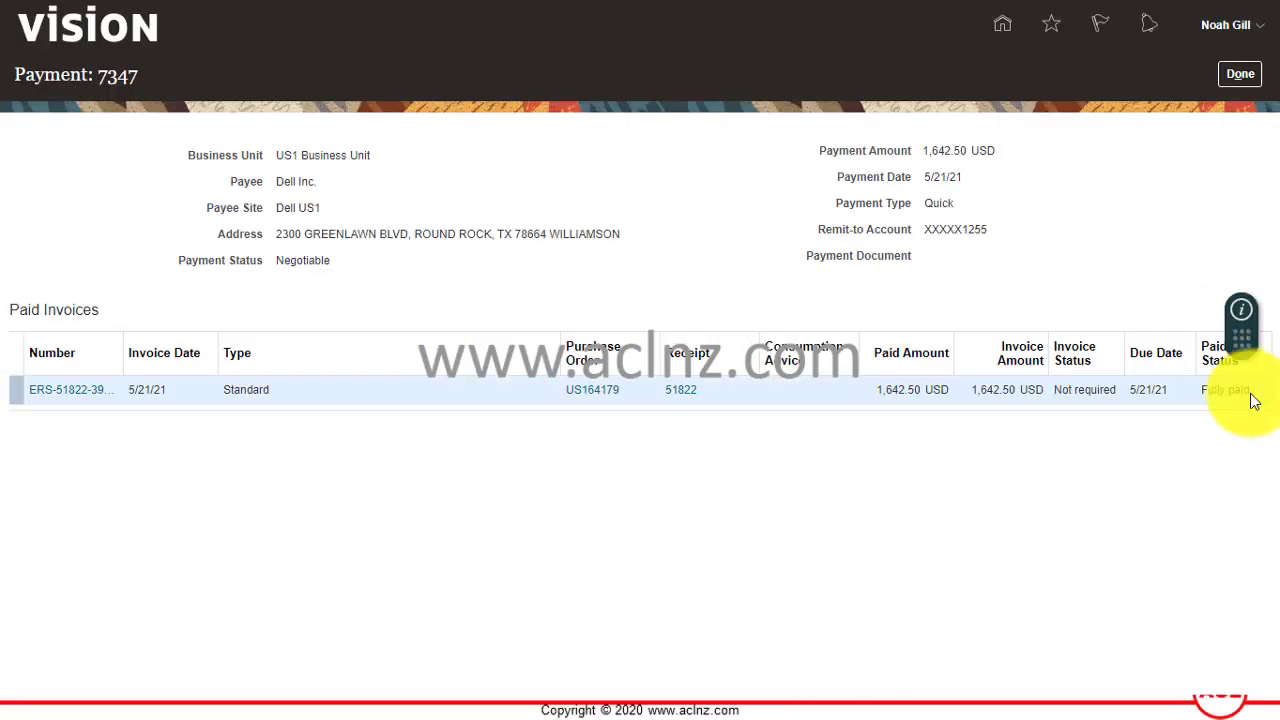
Return to the payment search results and sign out of the supplier portal.
click(1238, 77)
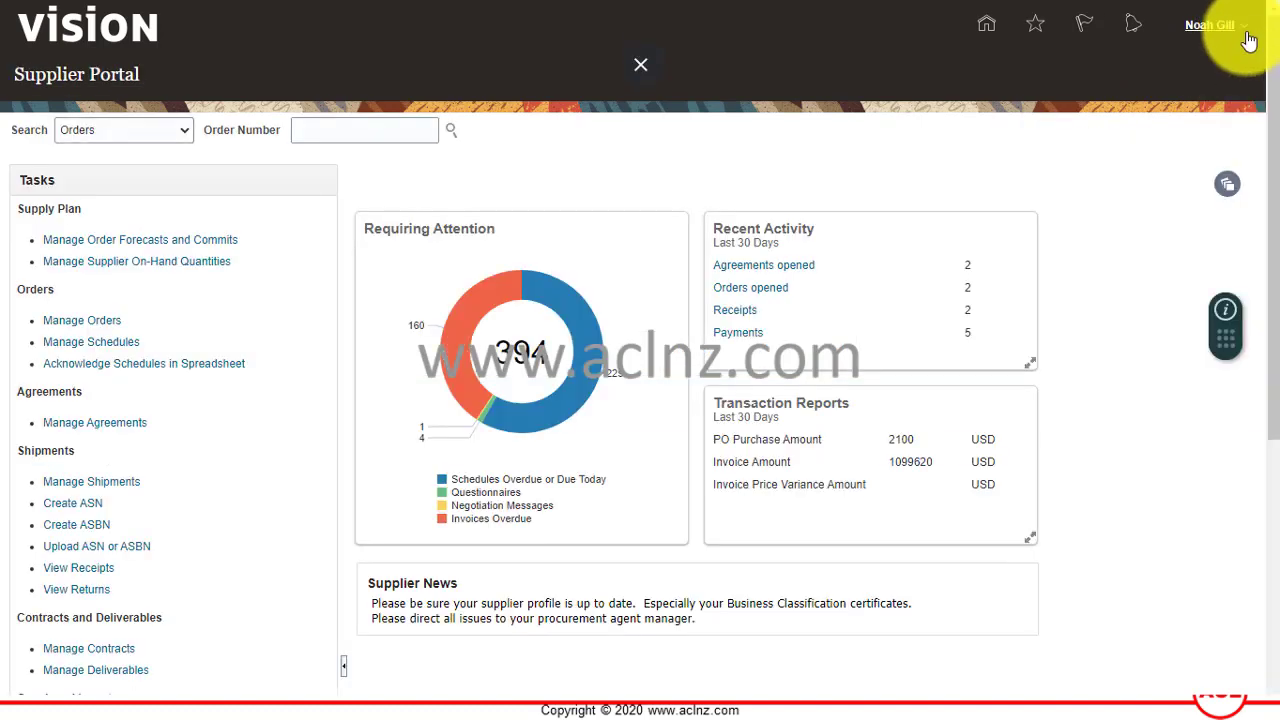
click(1212, 25)
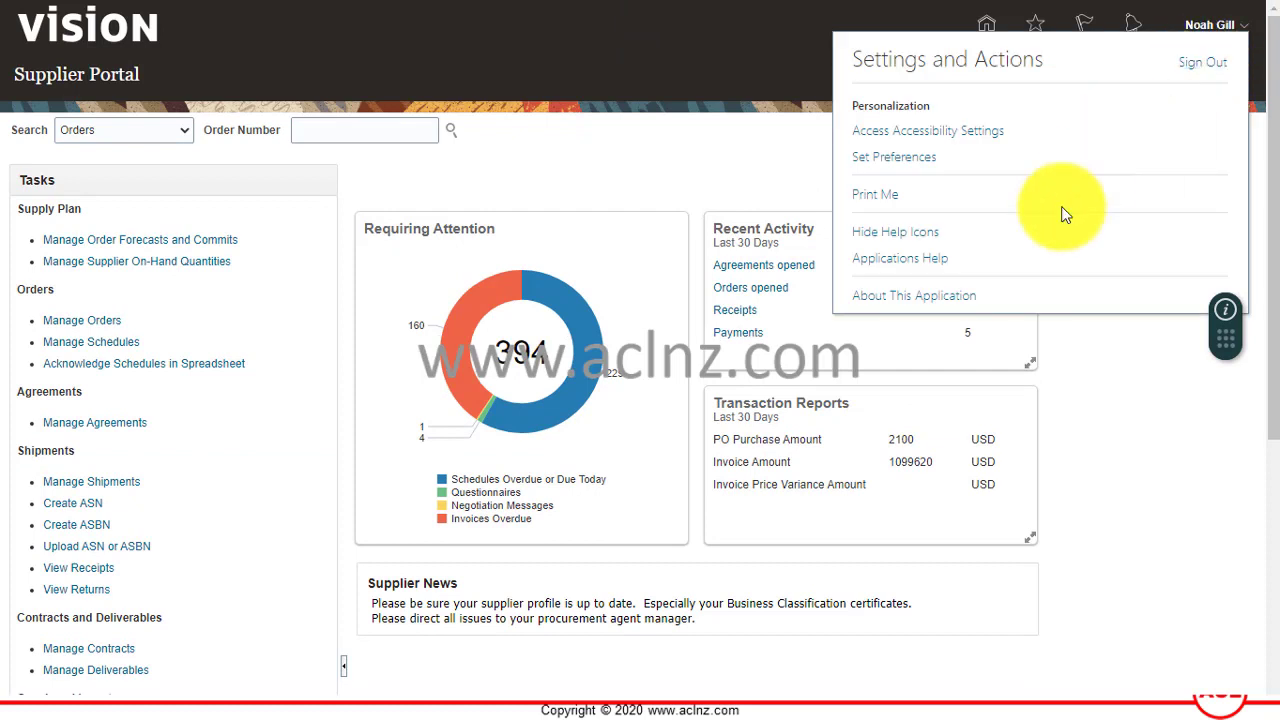
click(1206, 61)
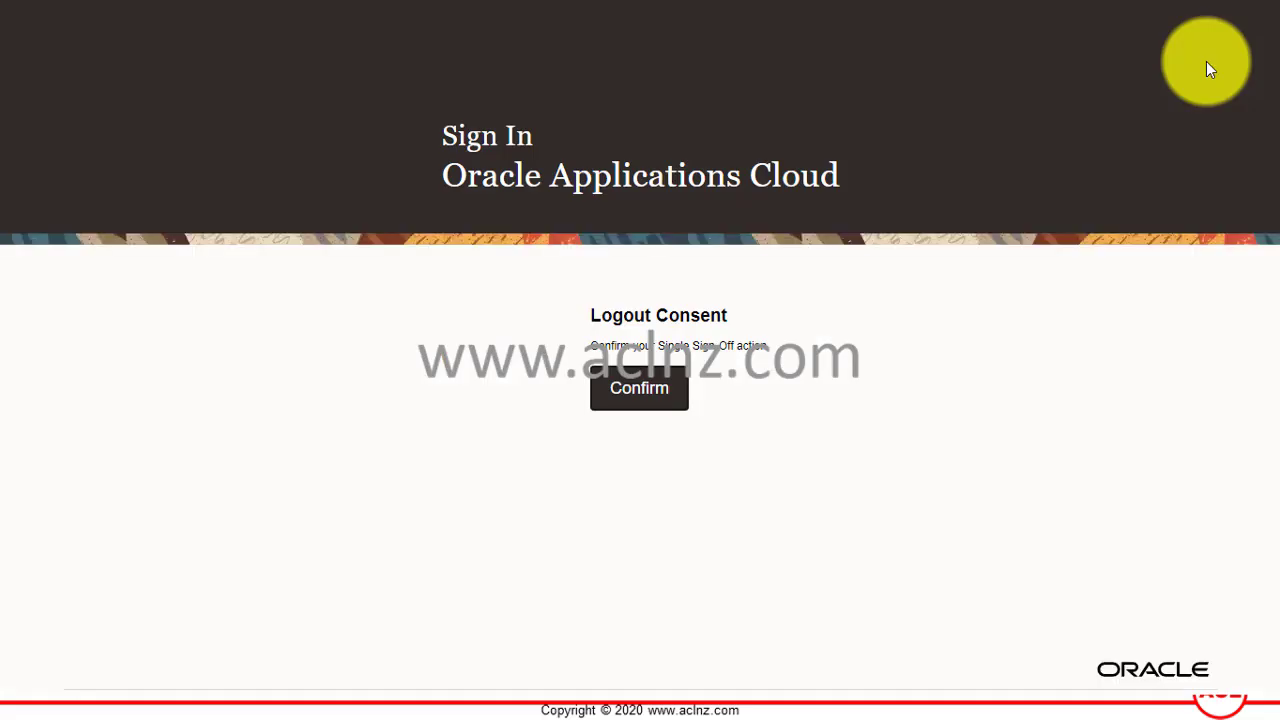
click(624, 386)
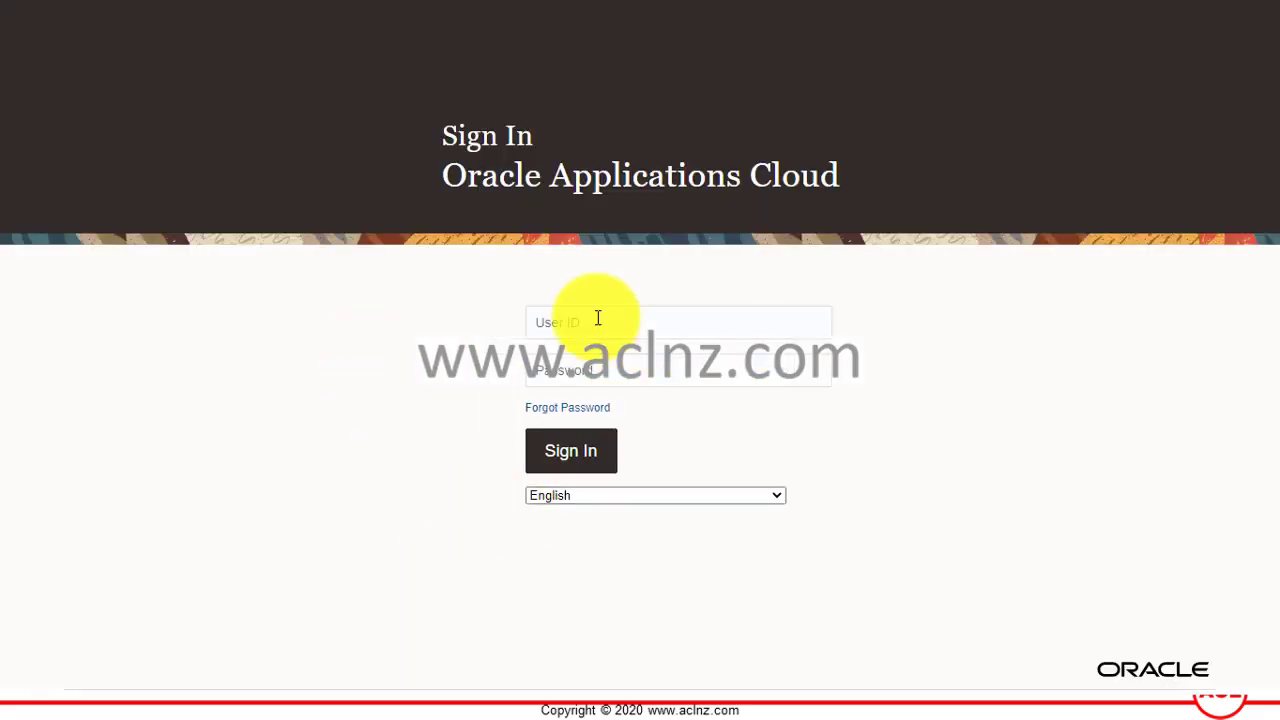
Sign in as the buyer user with that user's password.
click(598, 318)
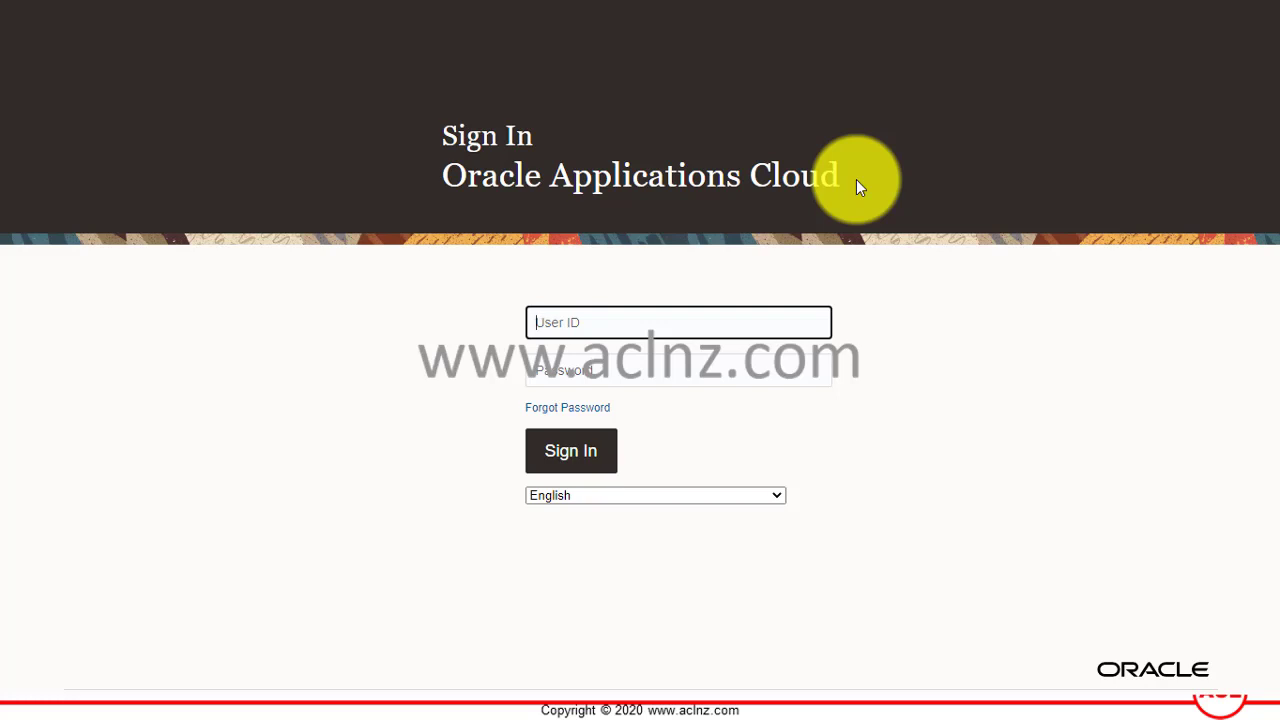
text(llsa)
key(BackSpace)
key(BackSpace)
key(BackSpace)
key(BackSpace)
key(Tab)
text(•••)
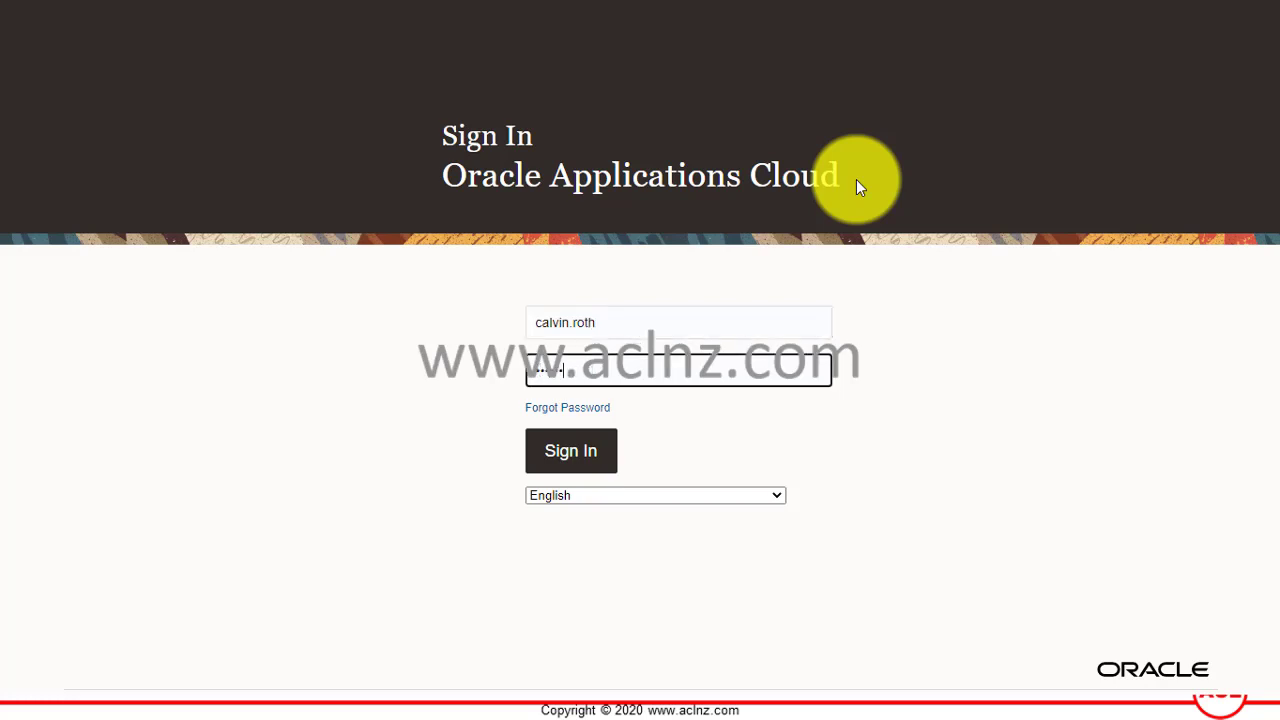
text(•••)
key(Return)
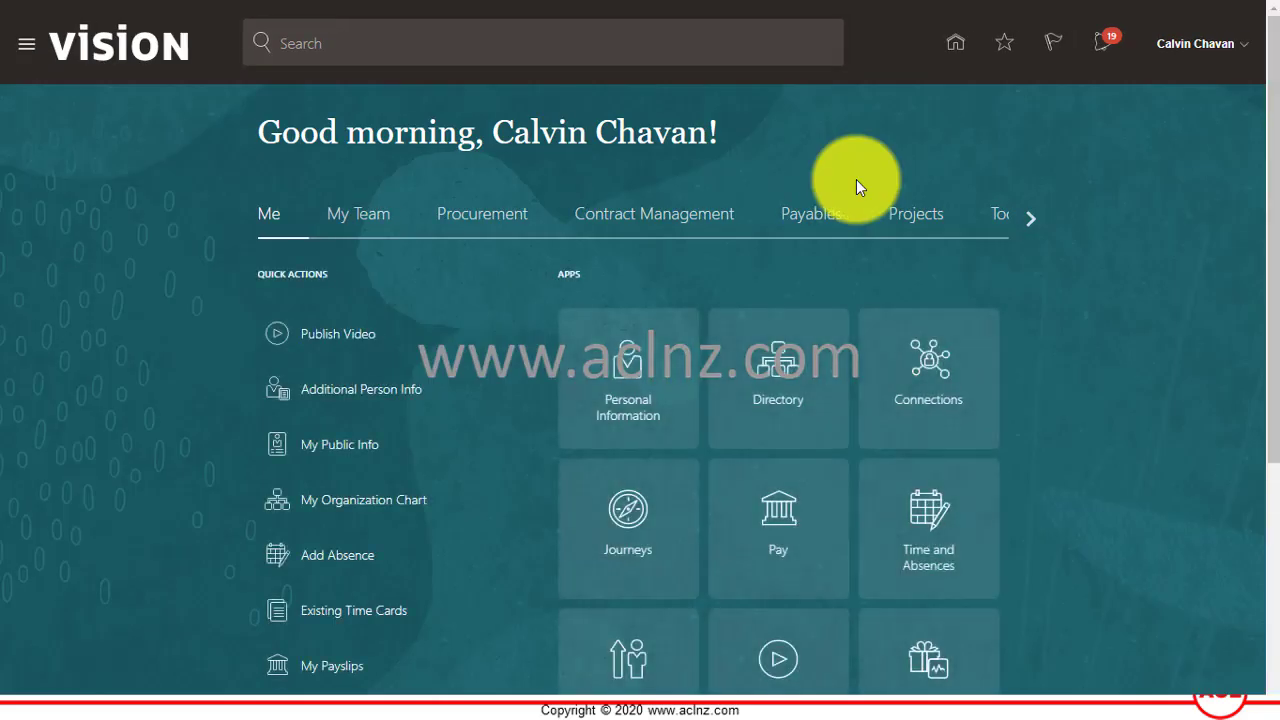
From Tools > Scheduled Processes, schedule and submit a new Track Purchasing Activity job.
click(27, 60)
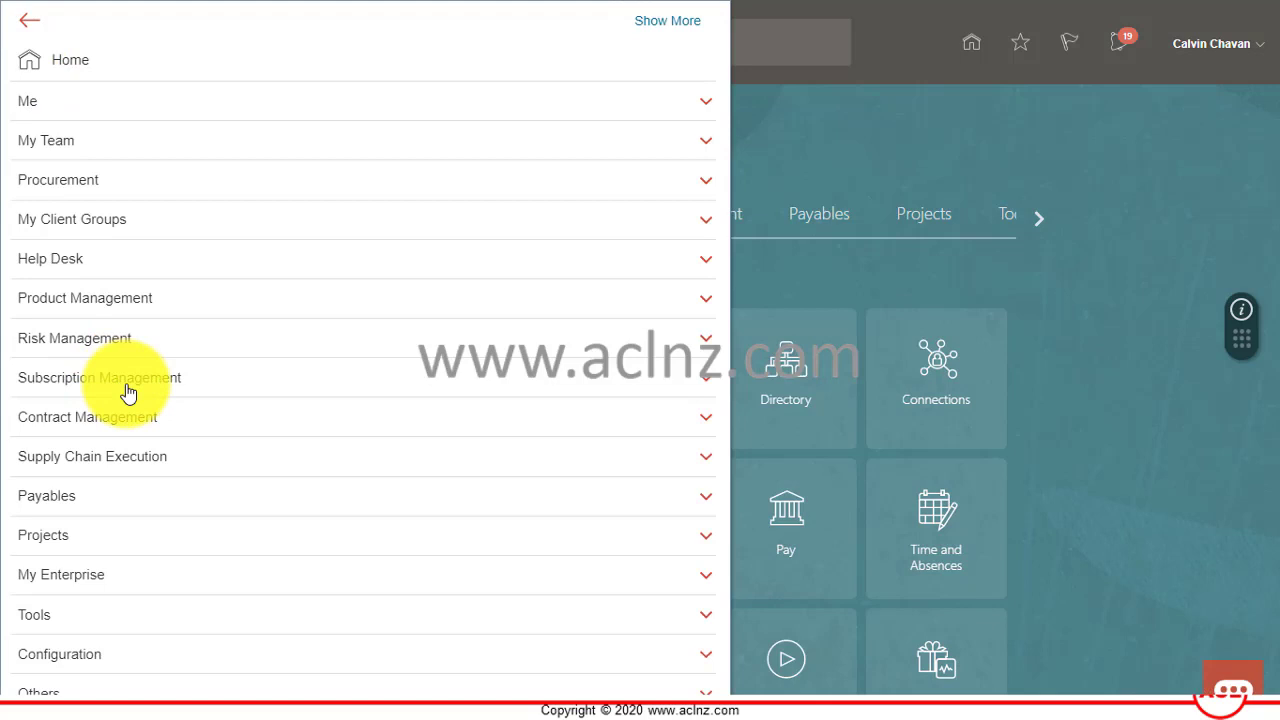
click(48, 618)
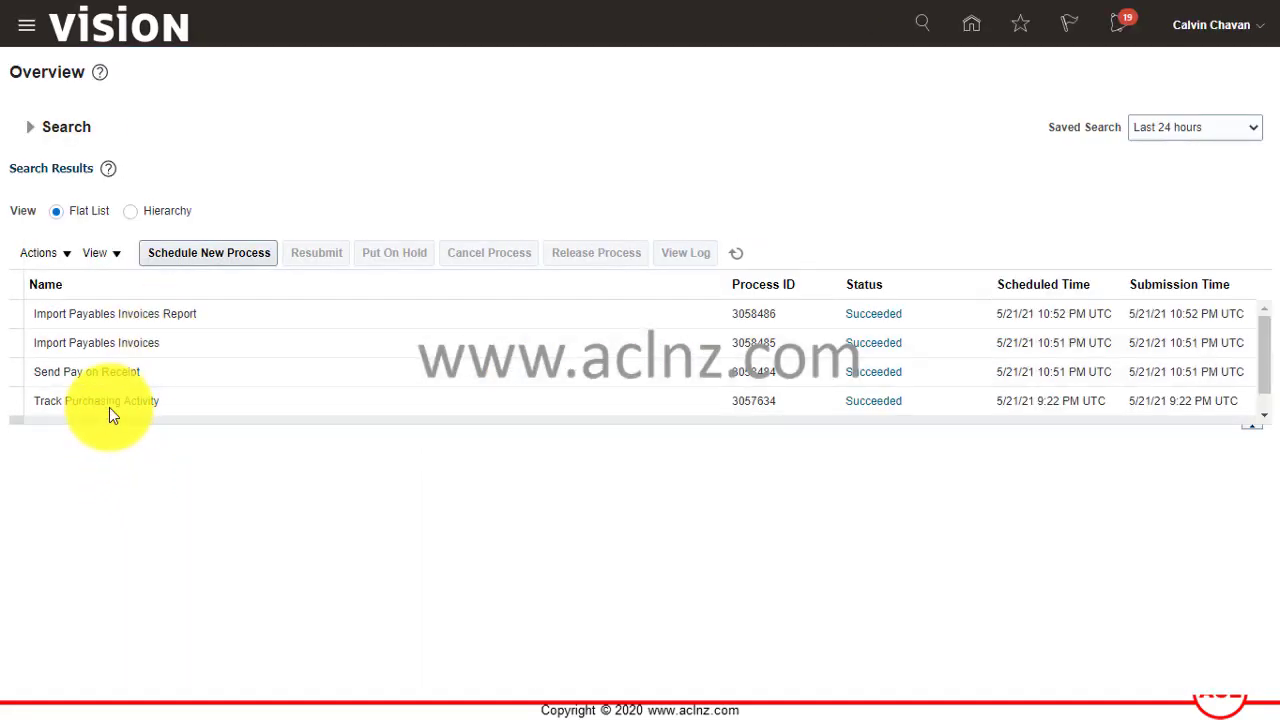
click(202, 252)
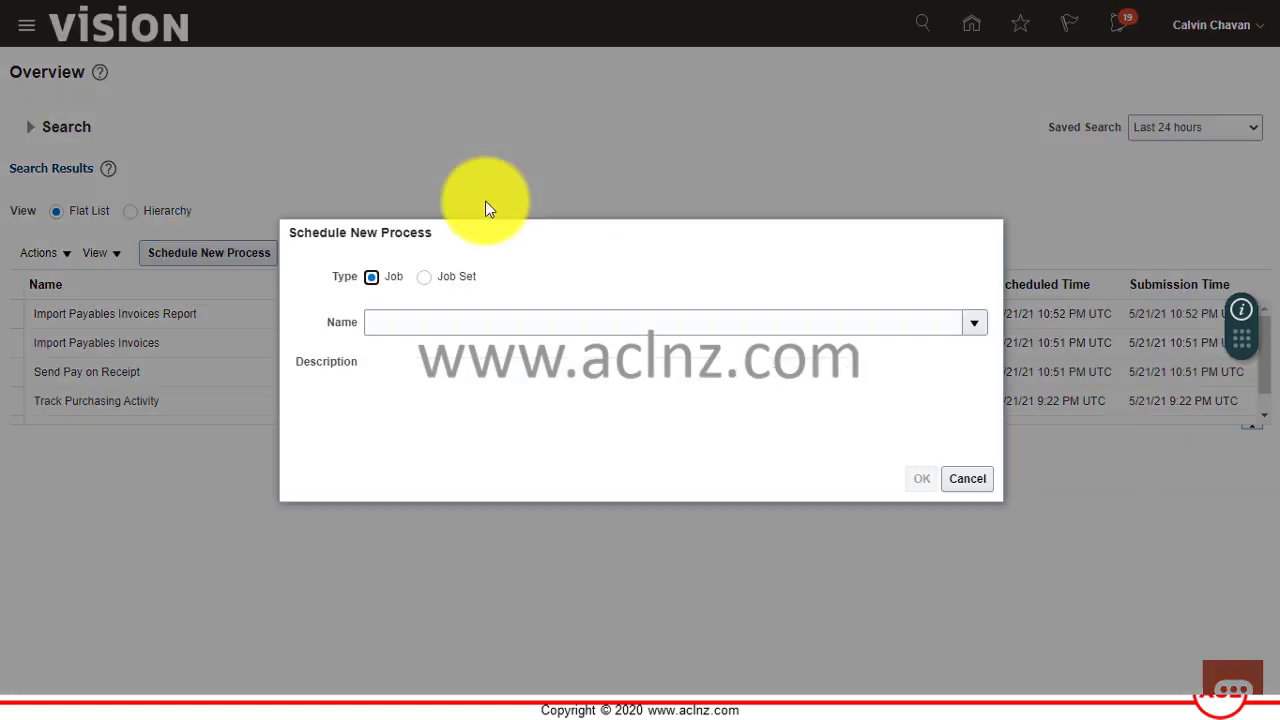
click(419, 327)
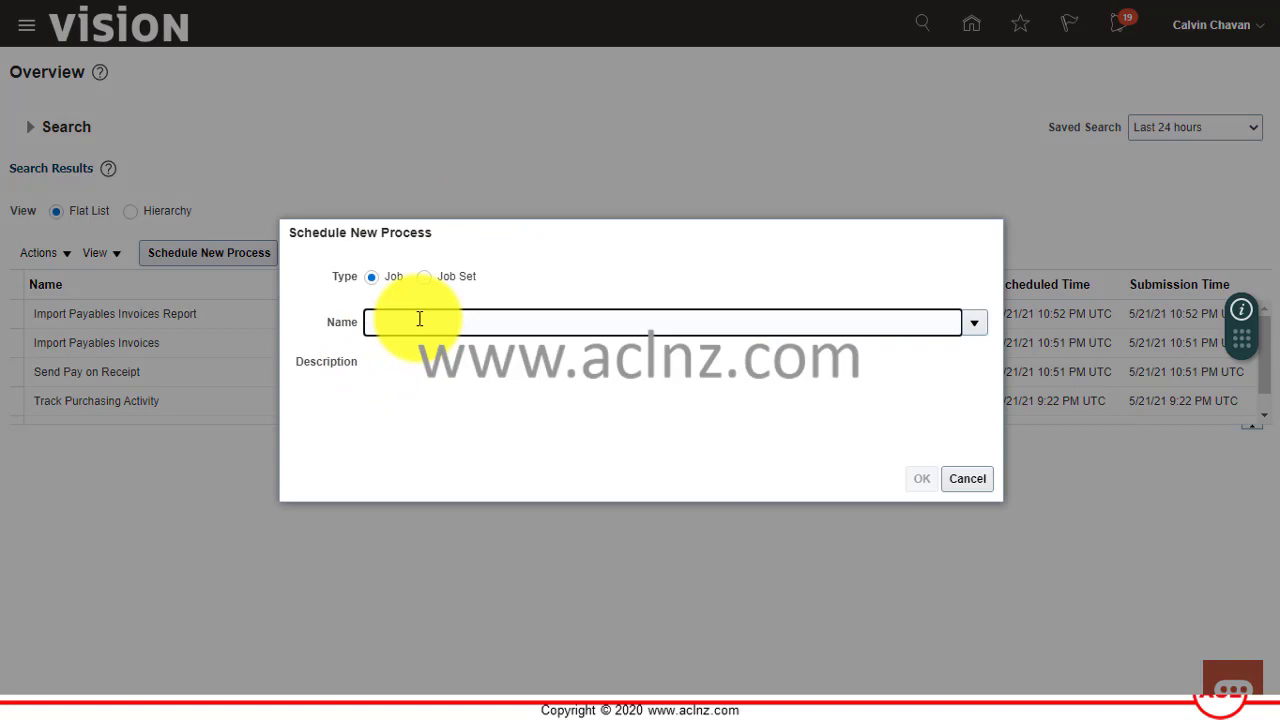
text(Track)
key(Tab)
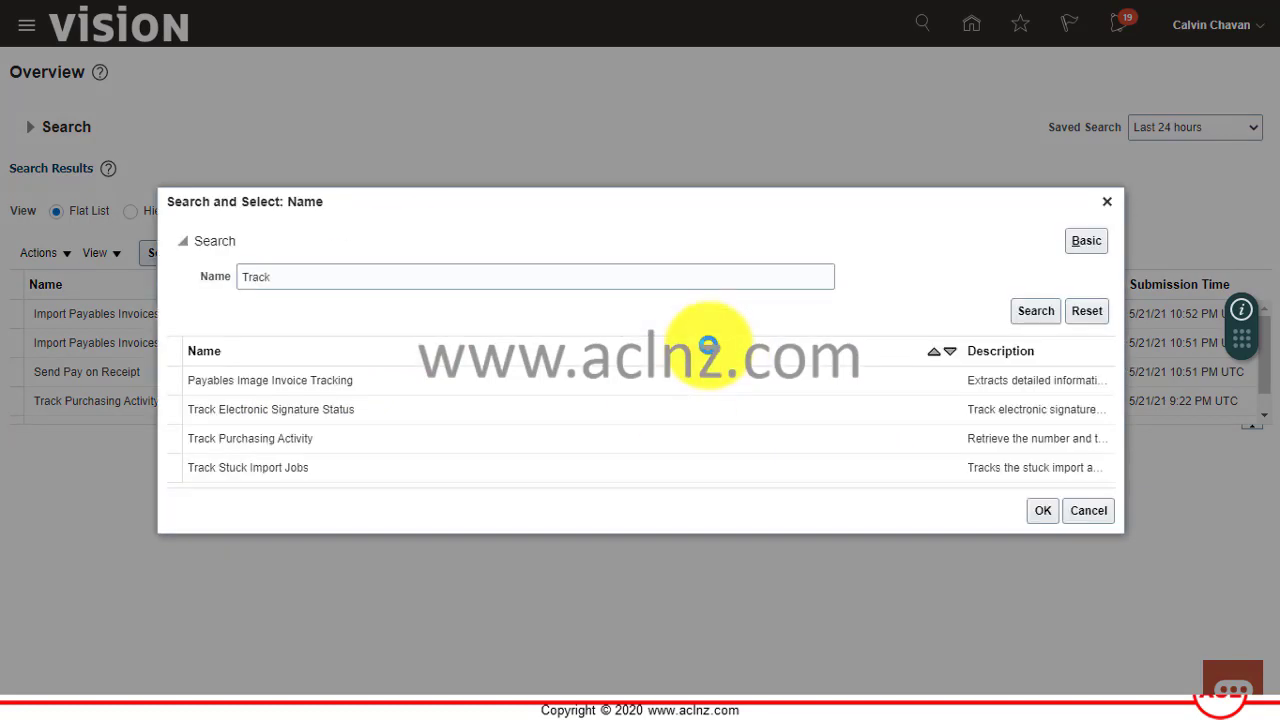
click(372, 437)
click(1040, 513)
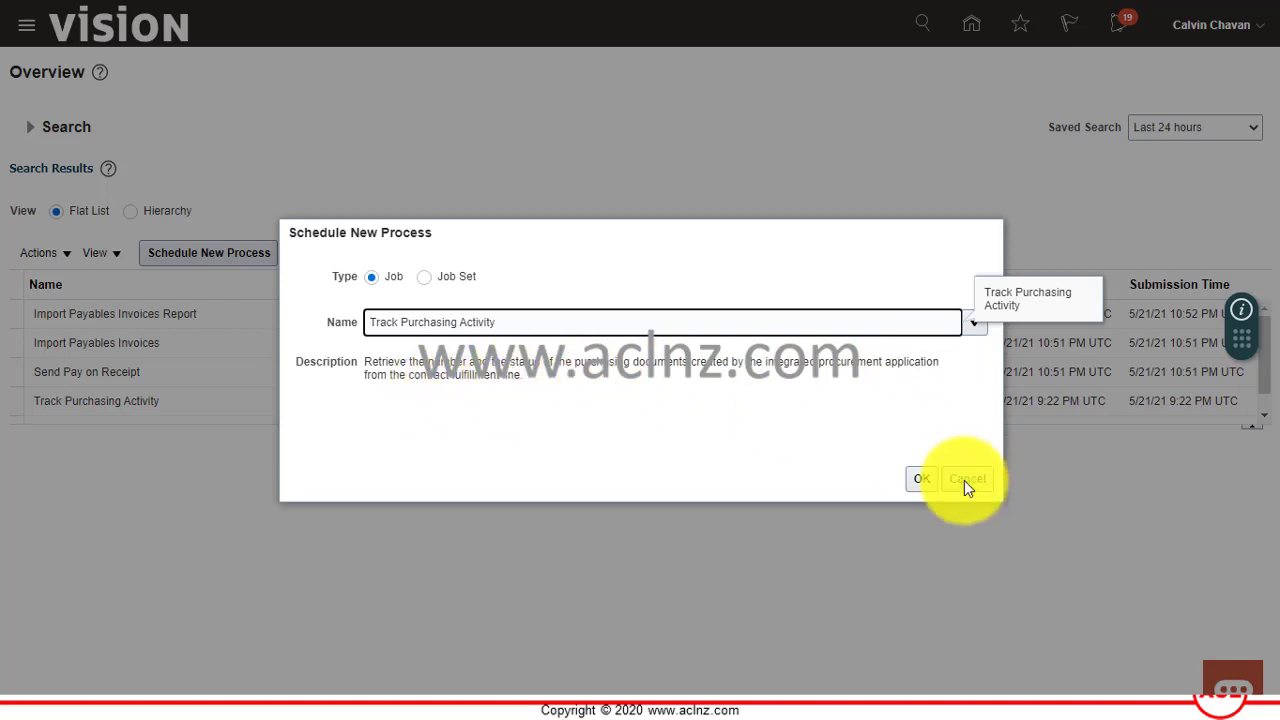
click(921, 478)
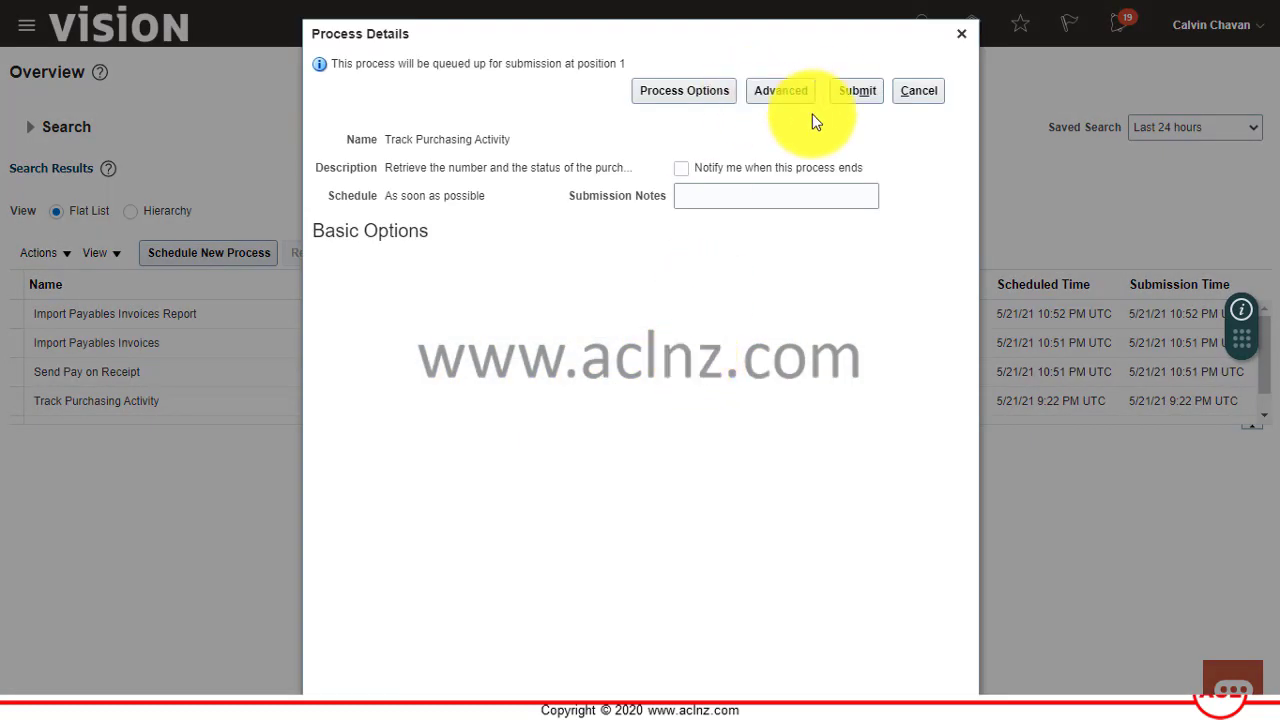
click(846, 95)
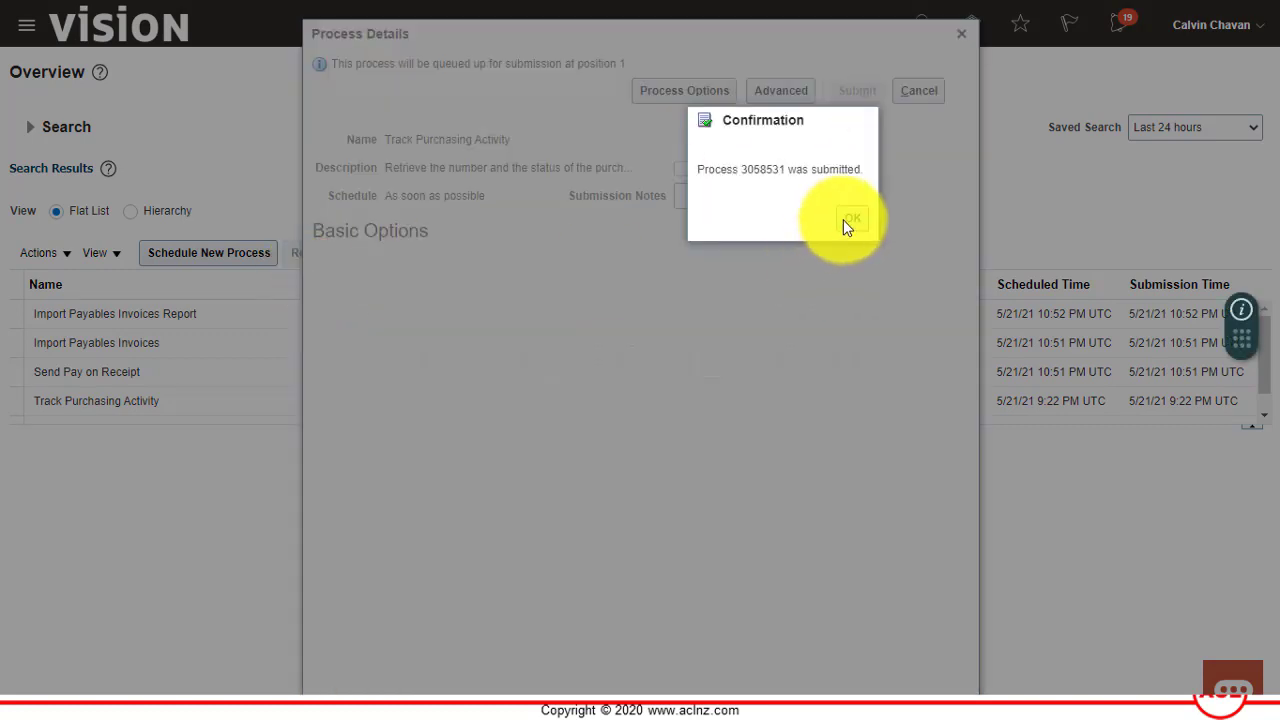
Dismiss the confirmation, refresh until process 3058531 shows Succeeded, and view its run details.
click(845, 219)
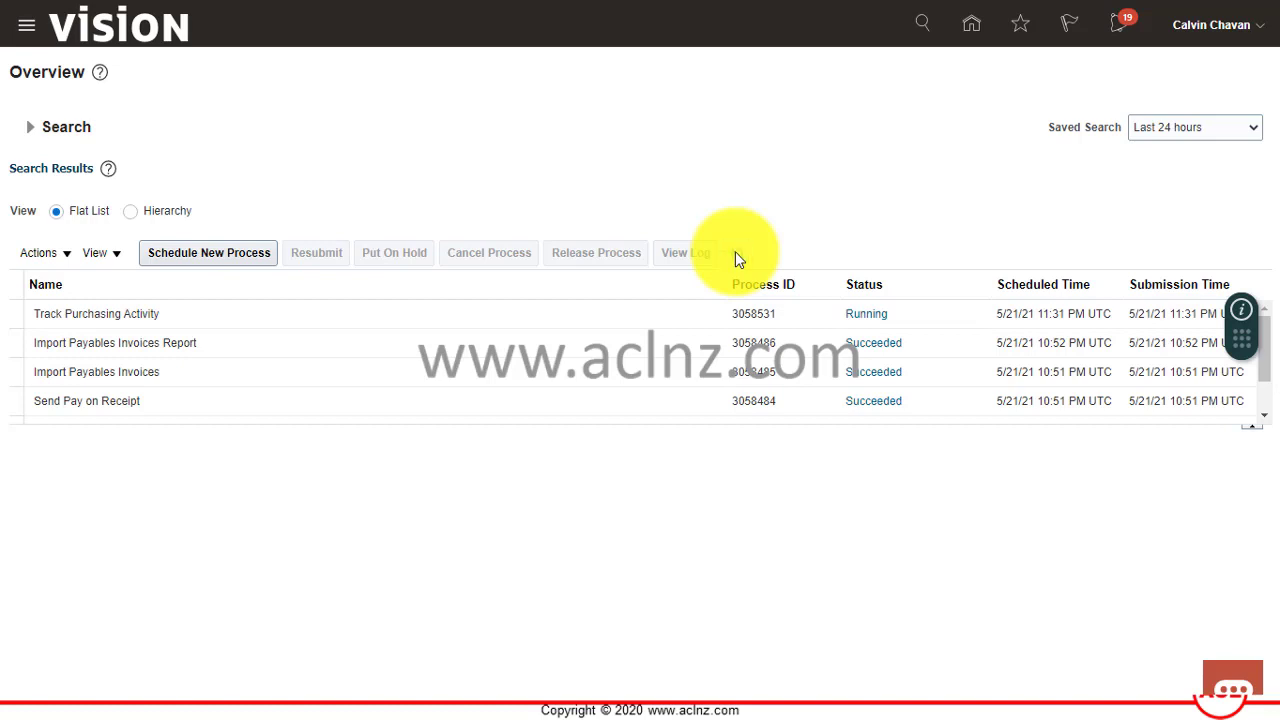
click(735, 253)
click(98, 324)
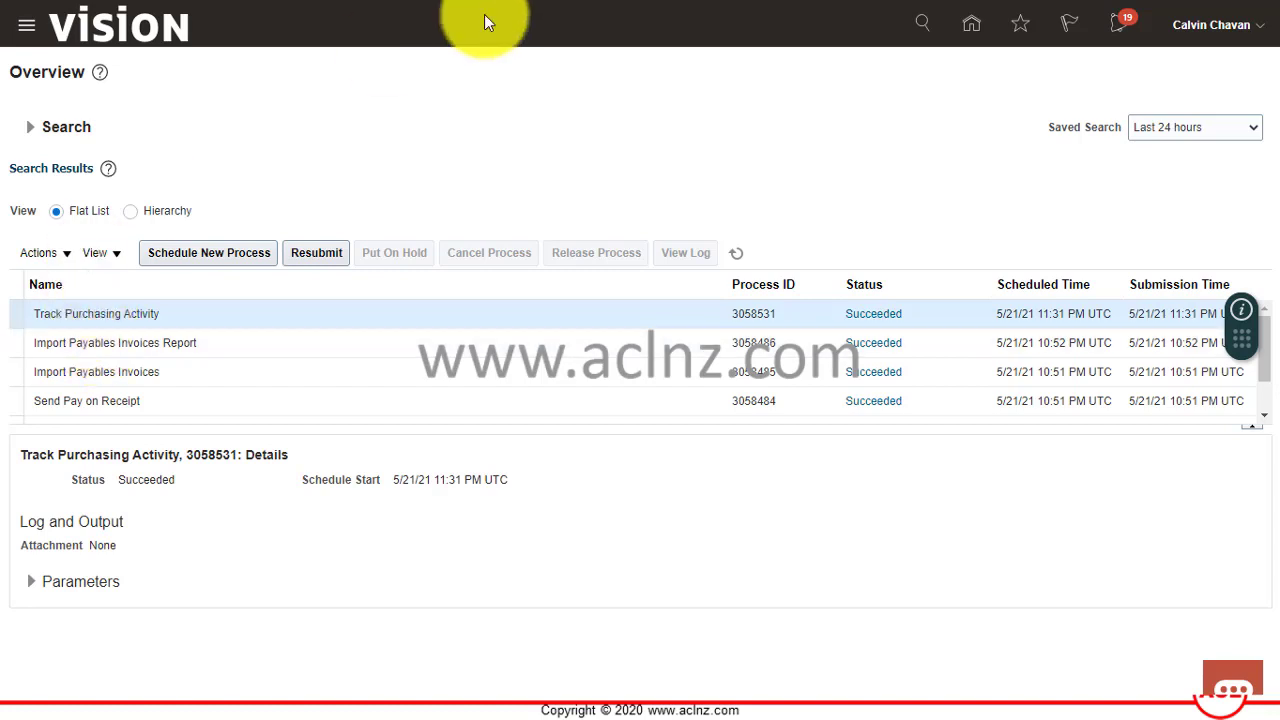
Open the Contract Management Contracts list and search for contract 22052021_1.
click(27, 32)
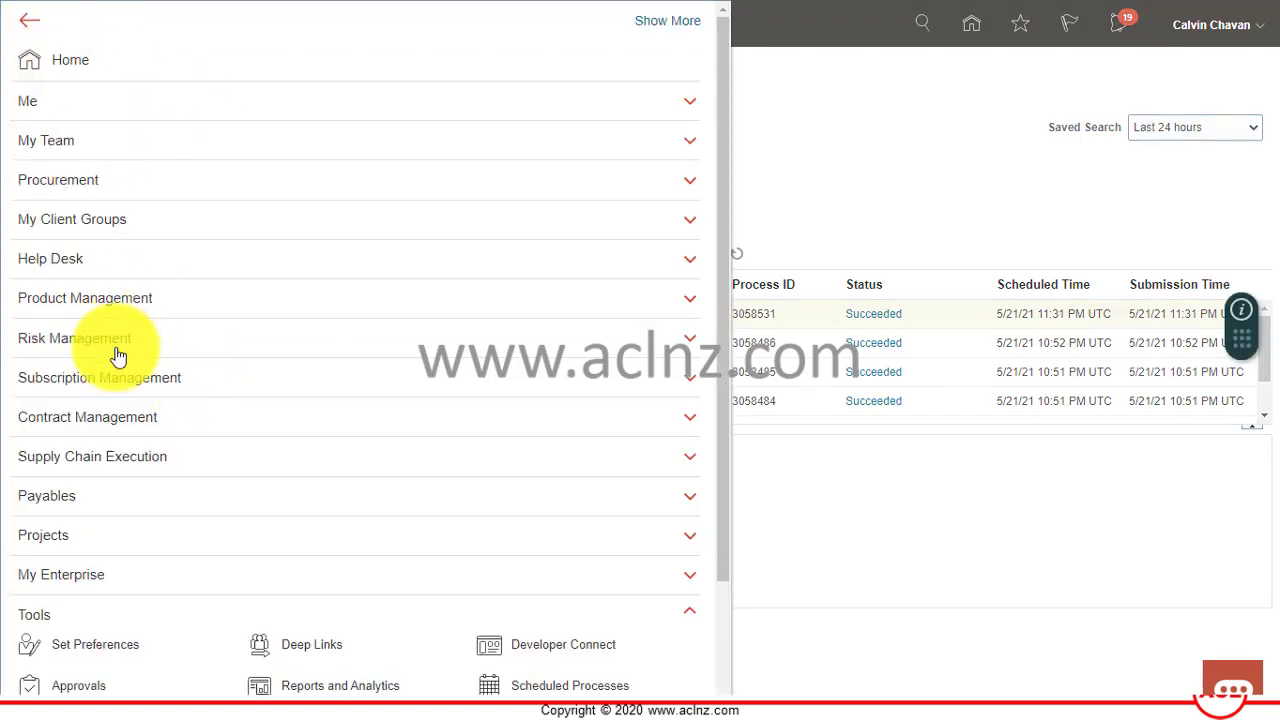
click(145, 420)
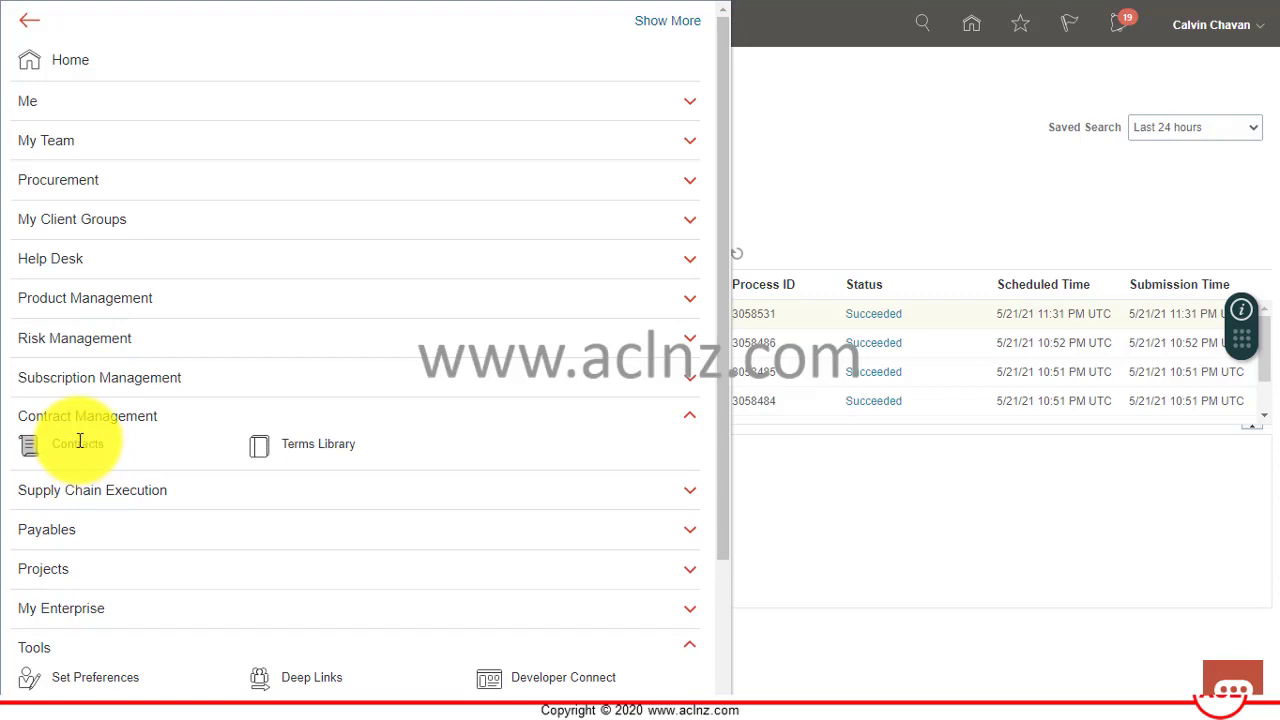
click(80, 441)
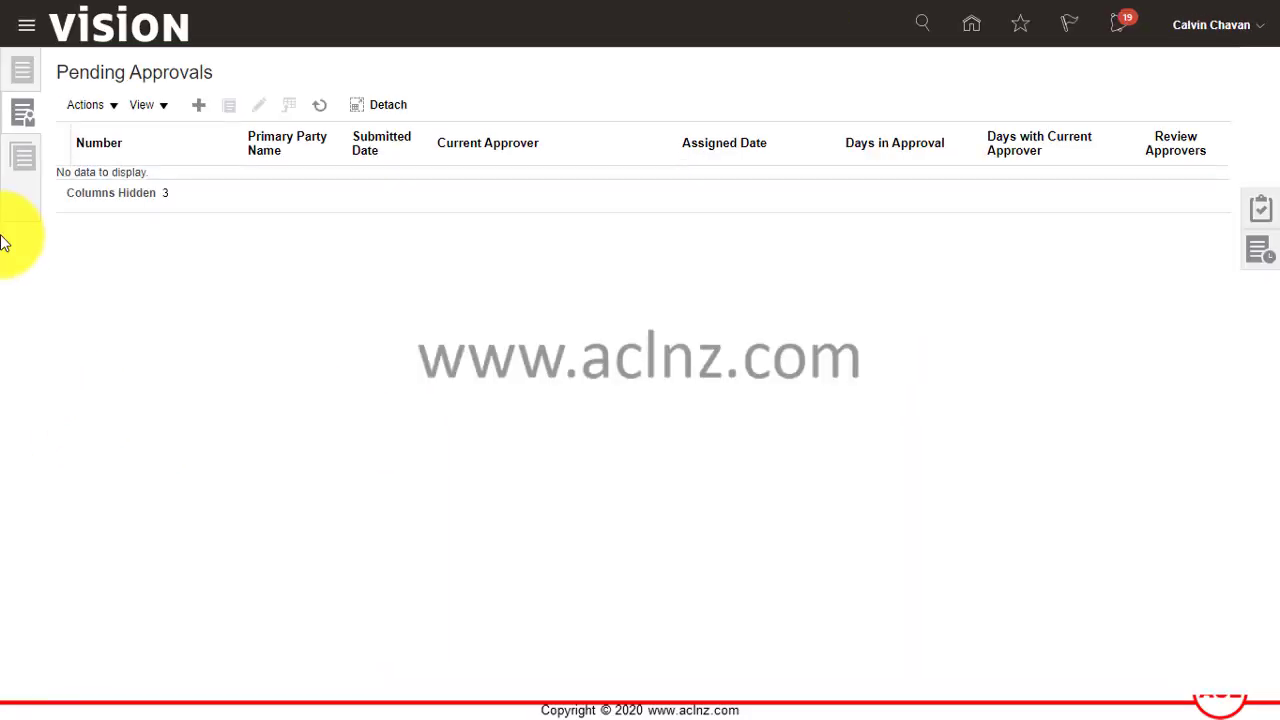
click(14, 69)
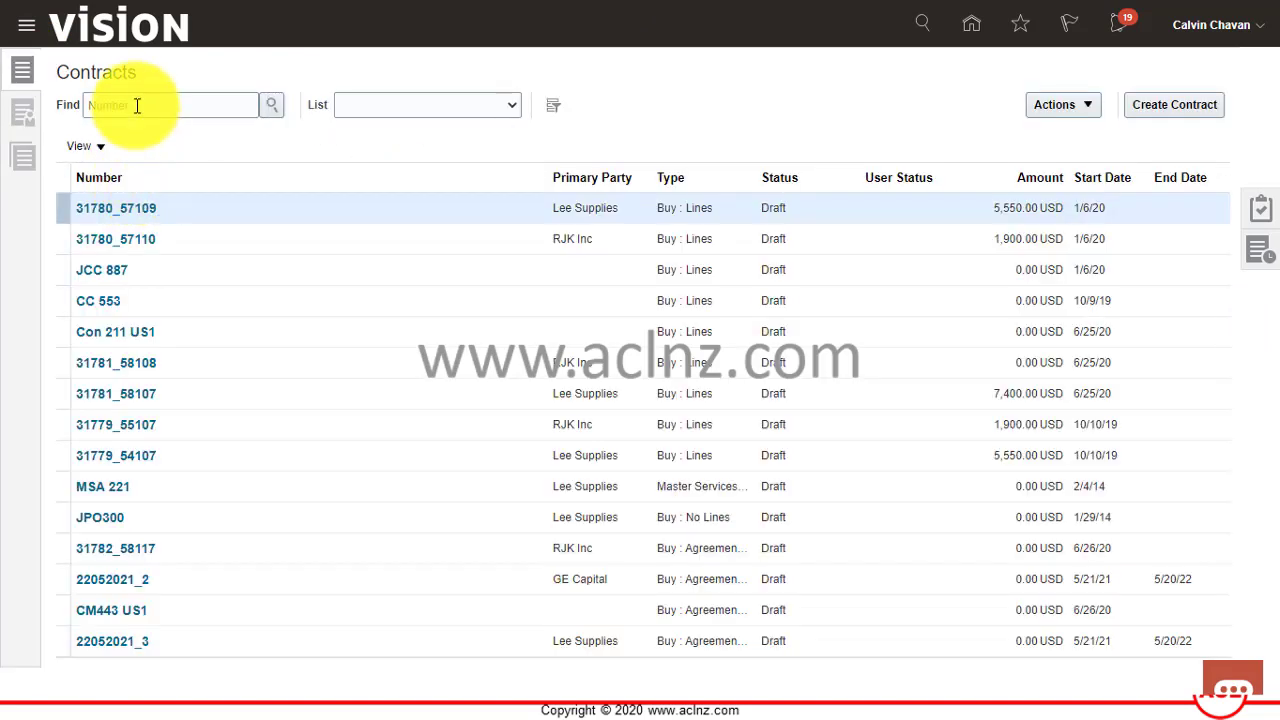
click(137, 105)
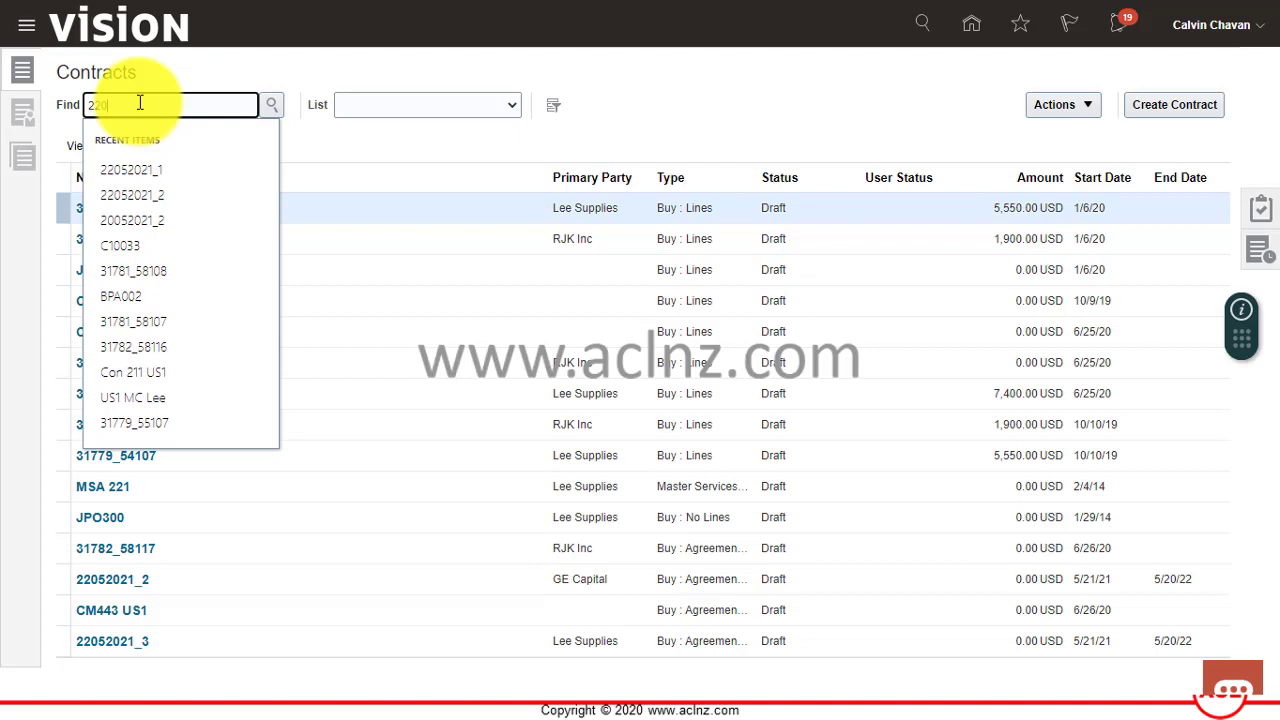
text(22052021_1)
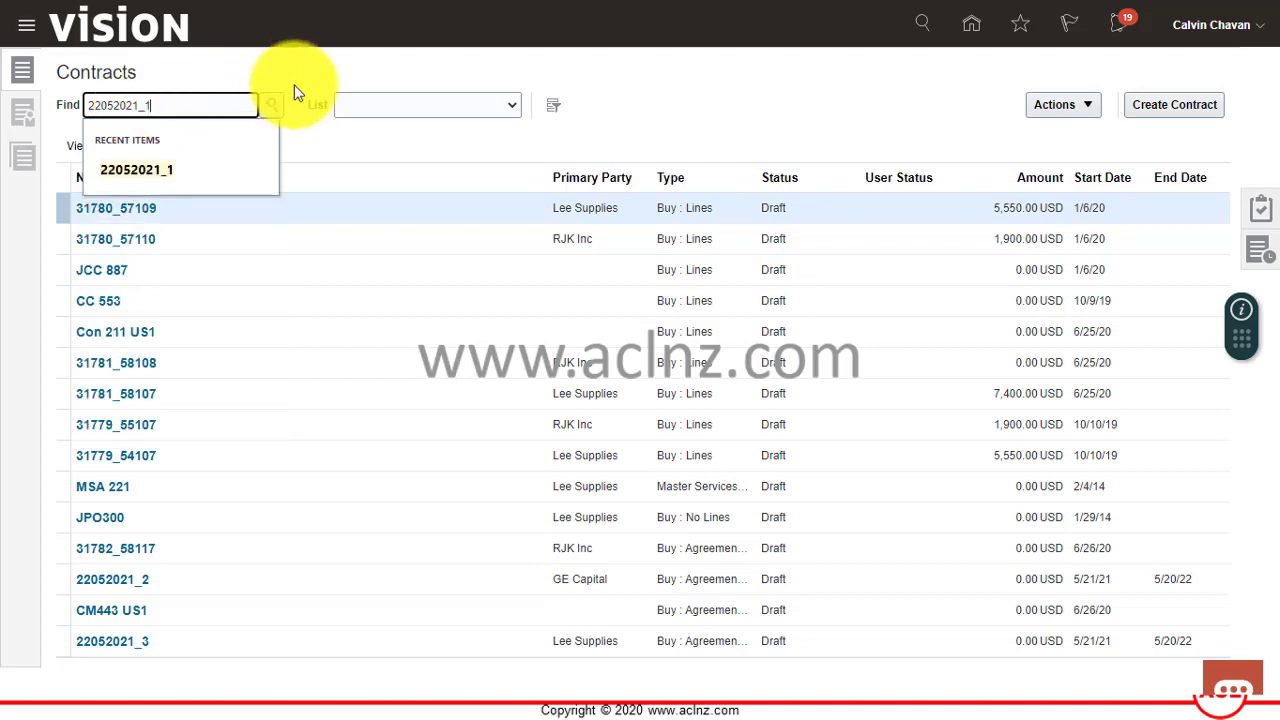
click(274, 104)
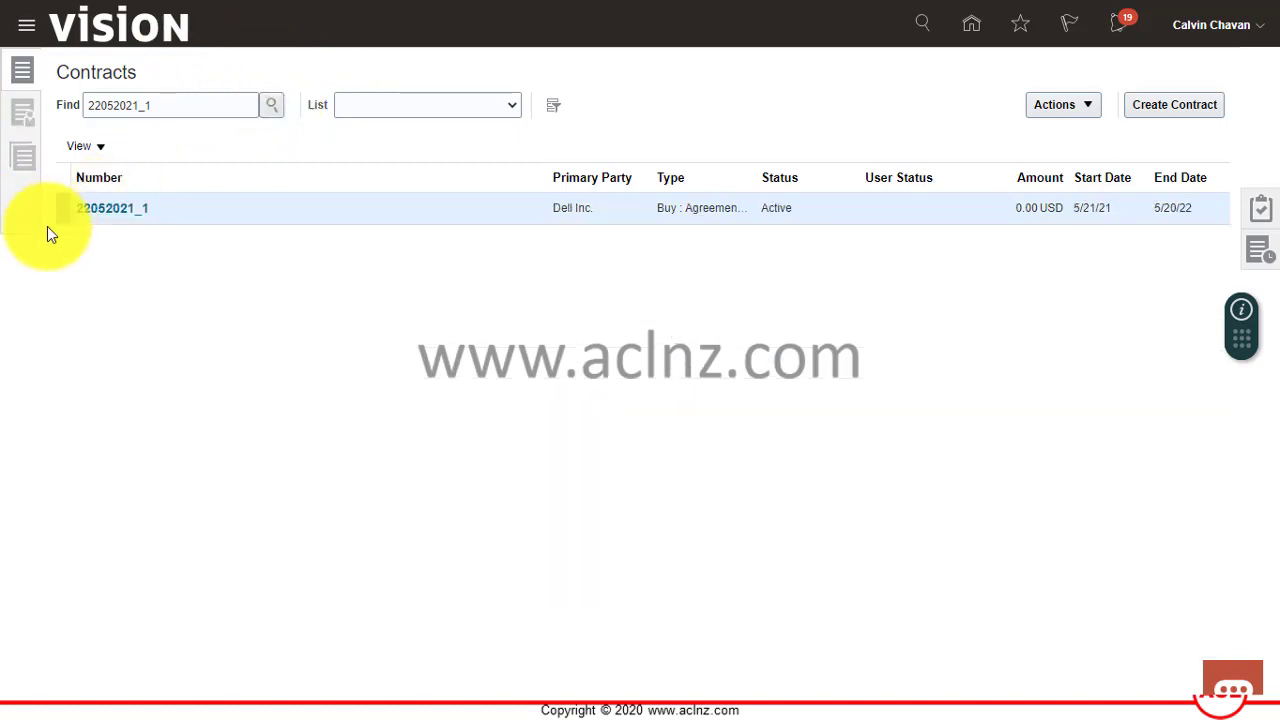
Open contract 22052021_1 and review line 1's agreement 52273: 300,000.00 agreed, 1,500.00 released.
click(112, 212)
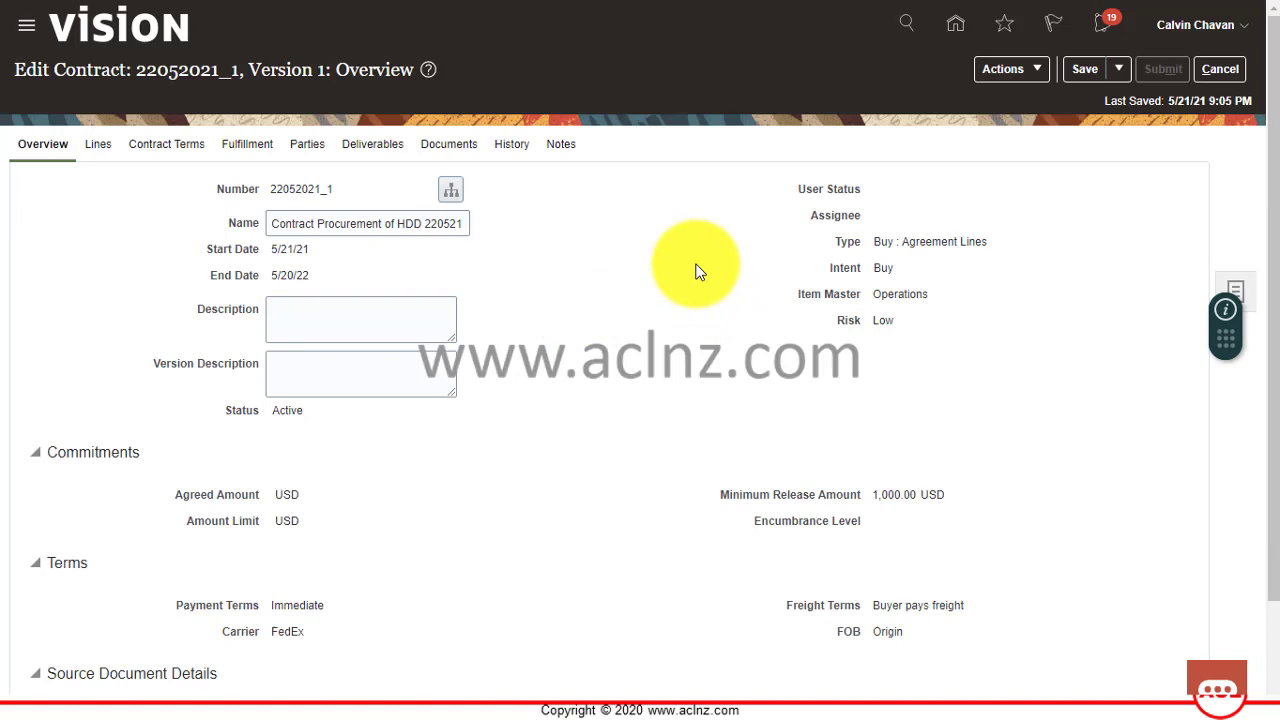
click(251, 145)
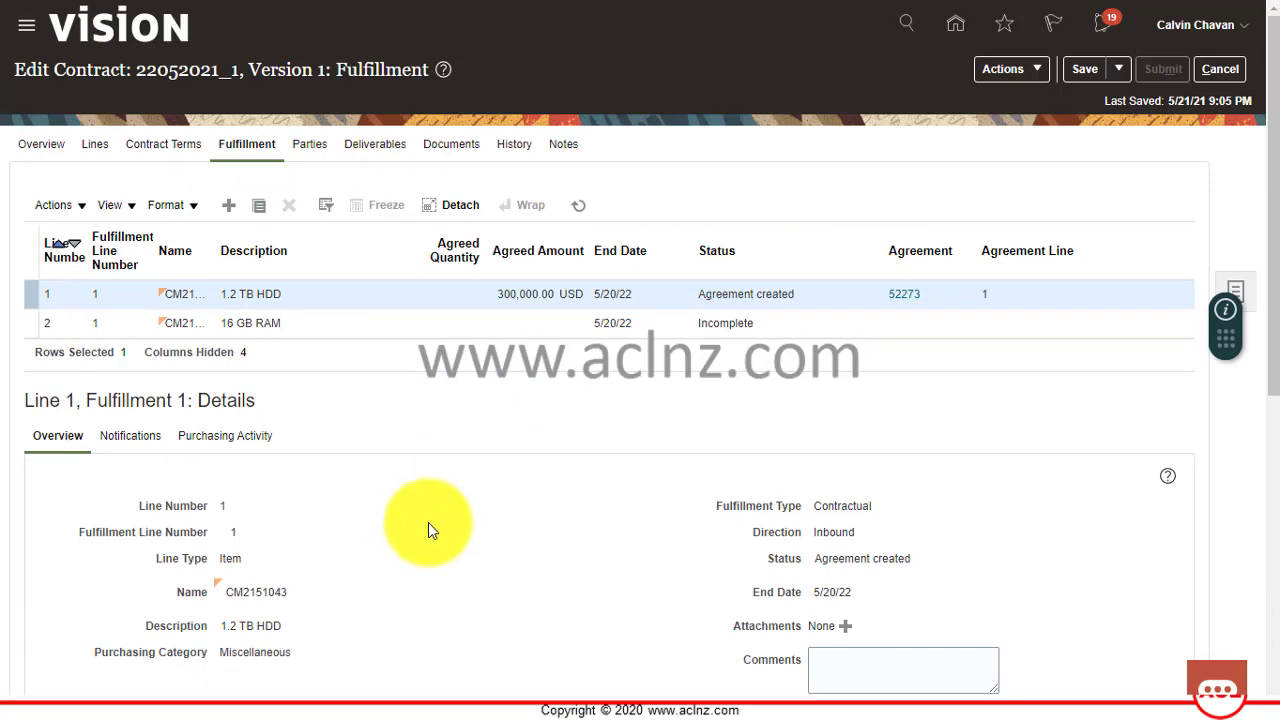
scroll(429, 522, down, 1)
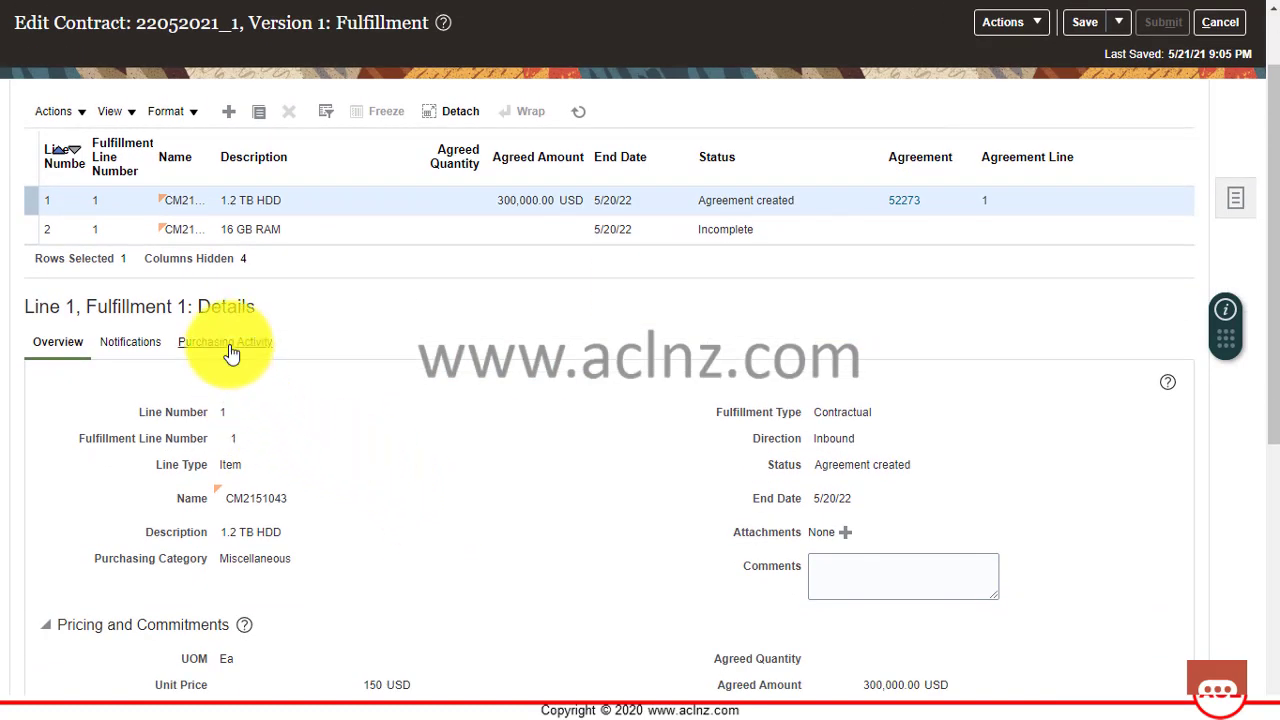
scroll(380, 398, down, 5)
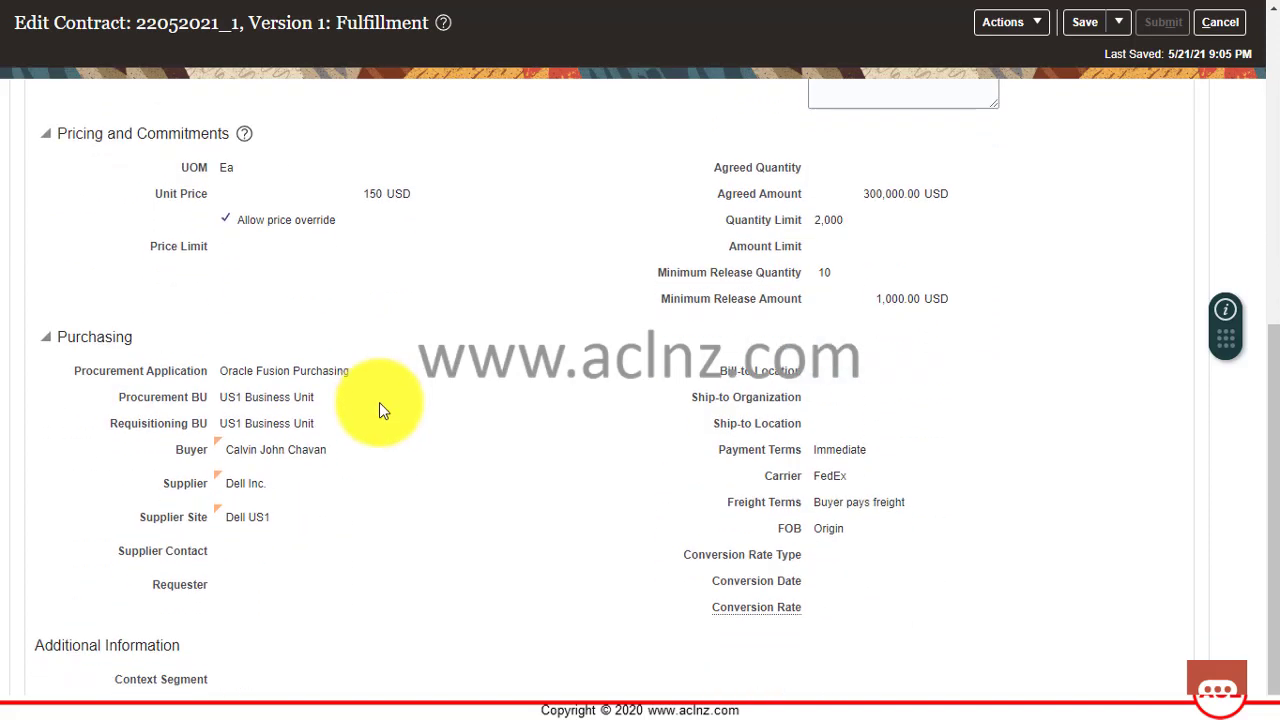
scroll(380, 400, up, 5)
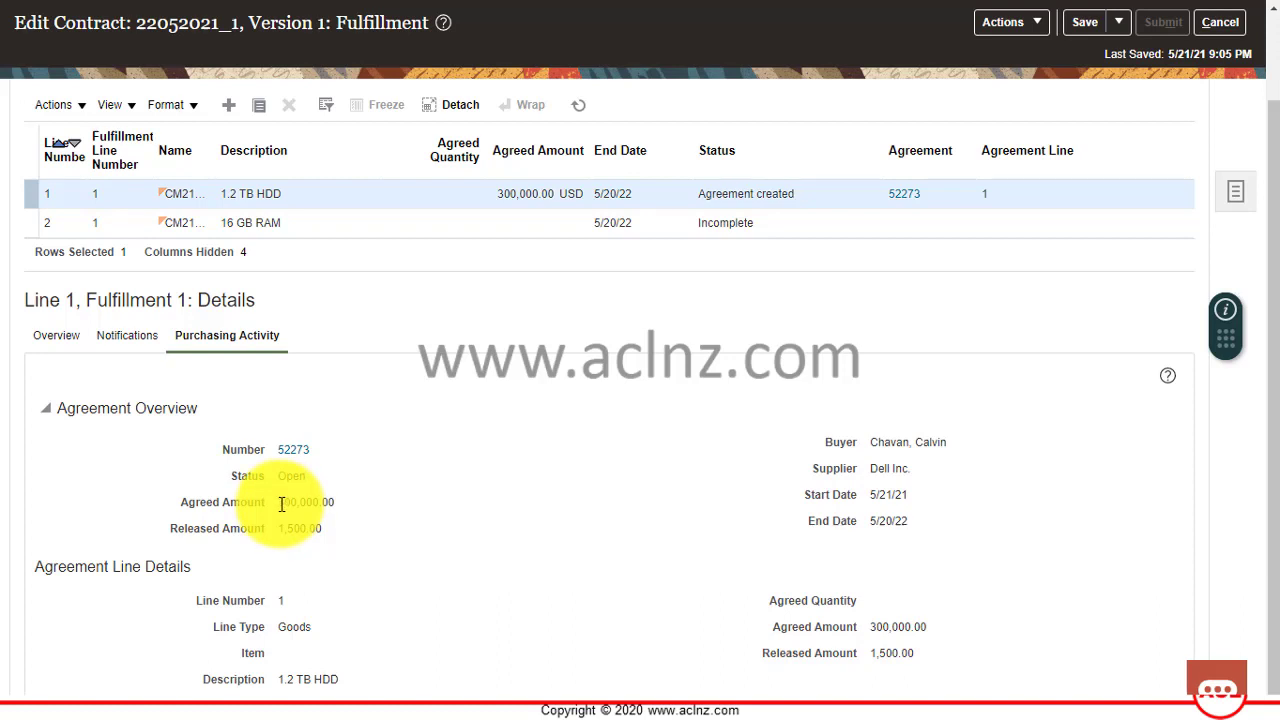
Highlight the 300,000.00 agreed amount, then view terms based on Sourcing to Contract Standard US1.
drag(281, 504, 333, 502)
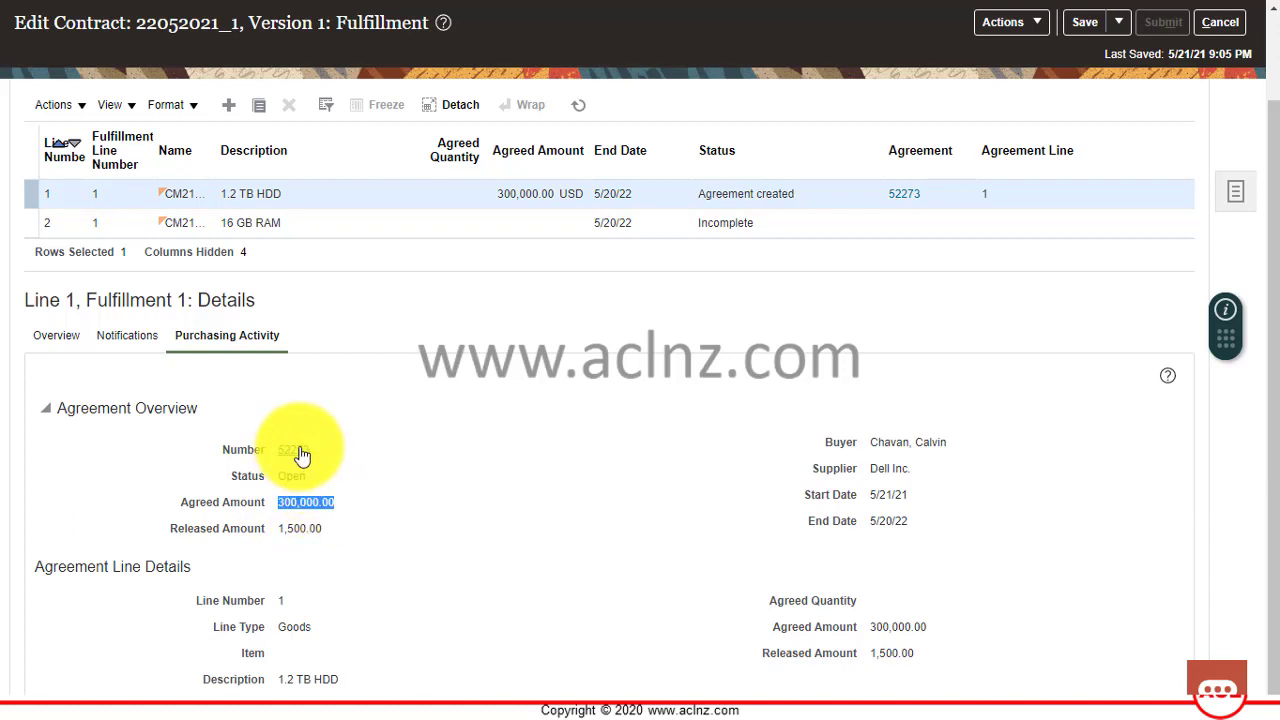
click(418, 535)
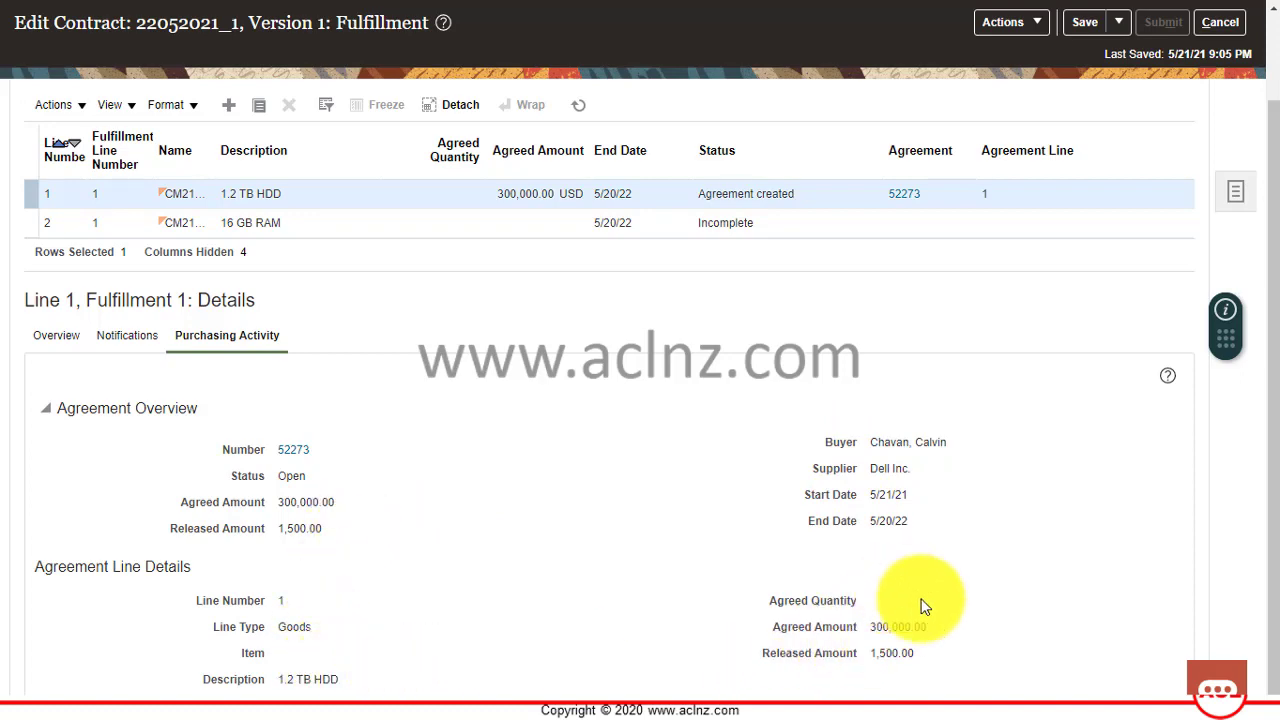
scroll(736, 521, up, 2)
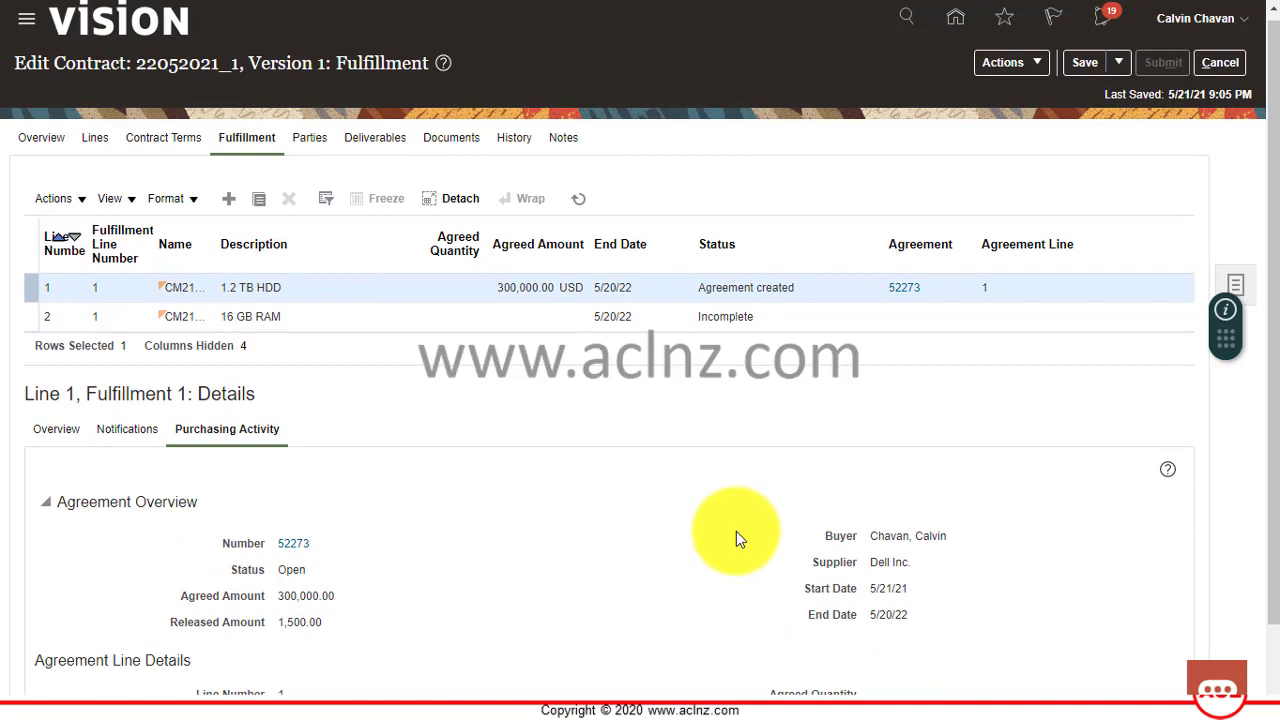
scroll(736, 529, up, 1)
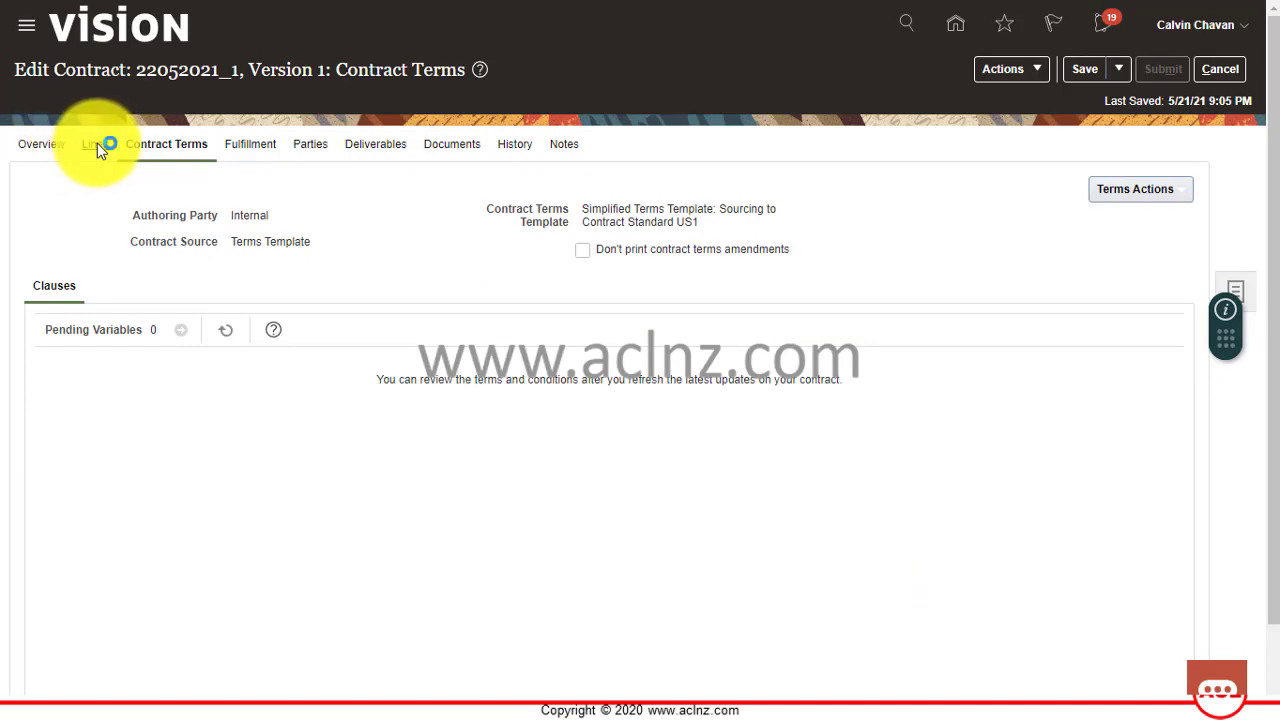
Recheck the contract's fulfillment lines, then cancel out of contract 22052021_1 without saving.
click(98, 143)
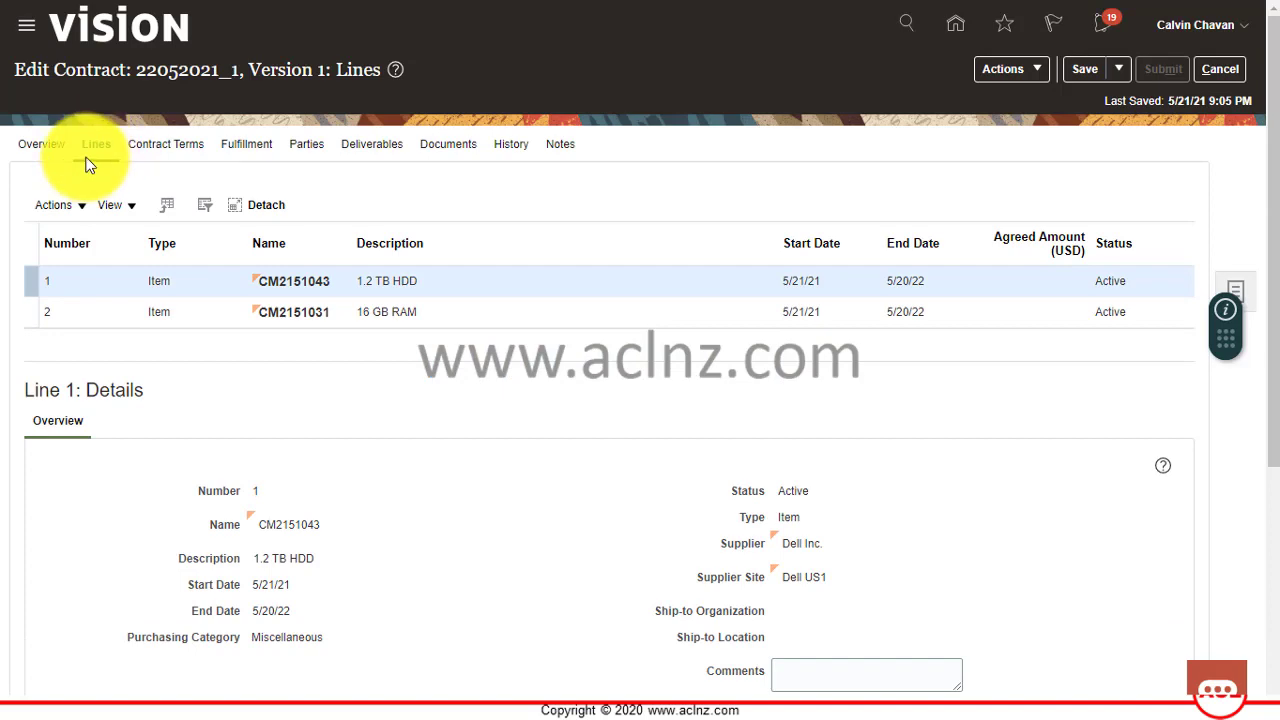
click(240, 148)
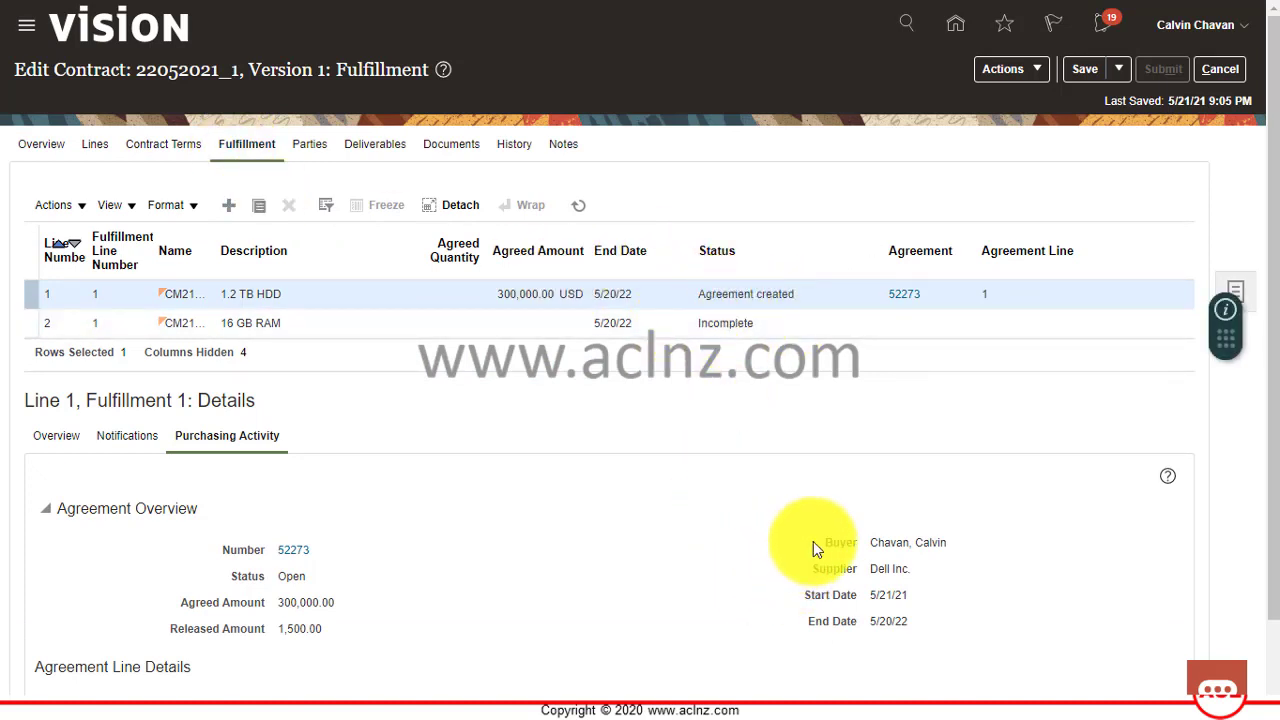
scroll(857, 566, down, 1)
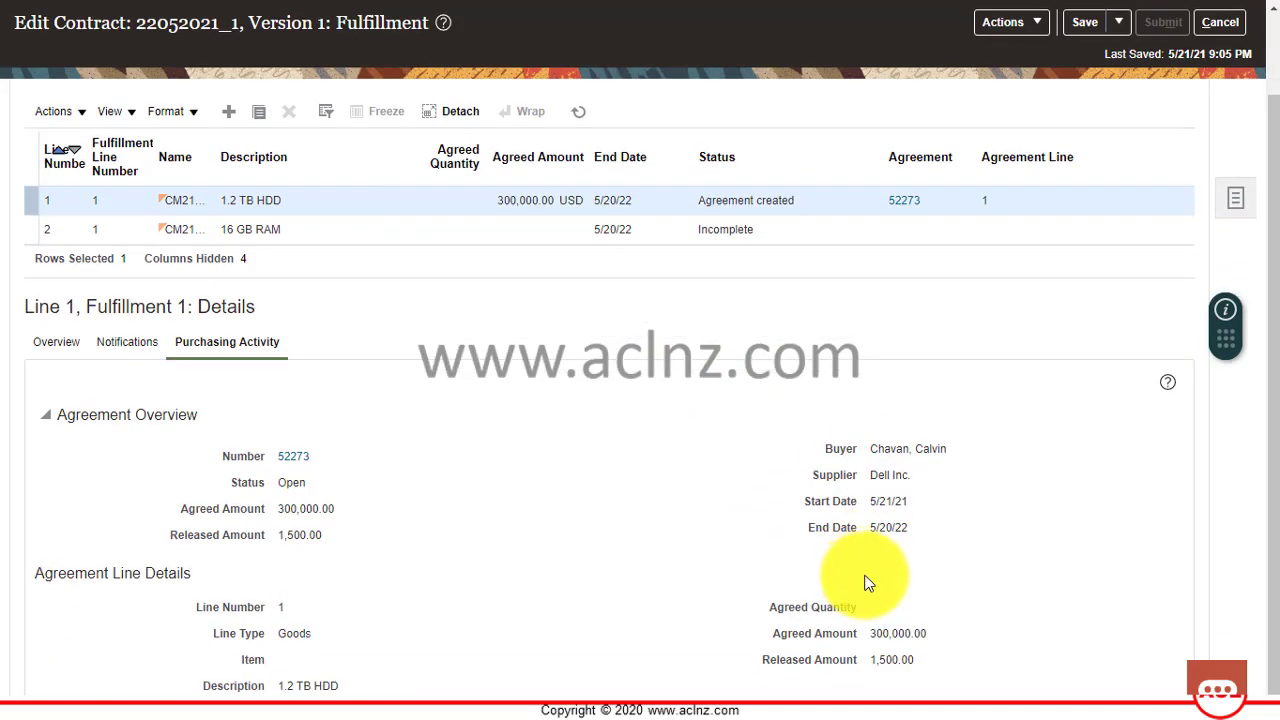
scroll(866, 585, up, 1)
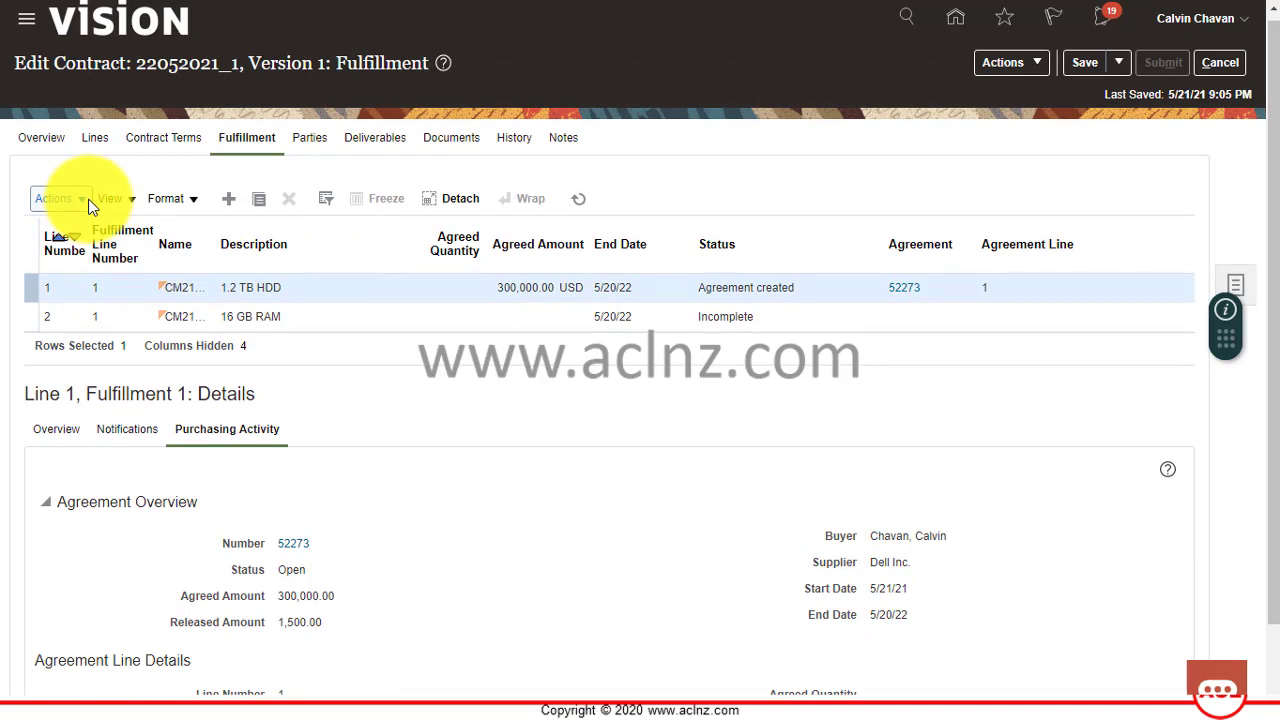
click(55, 198)
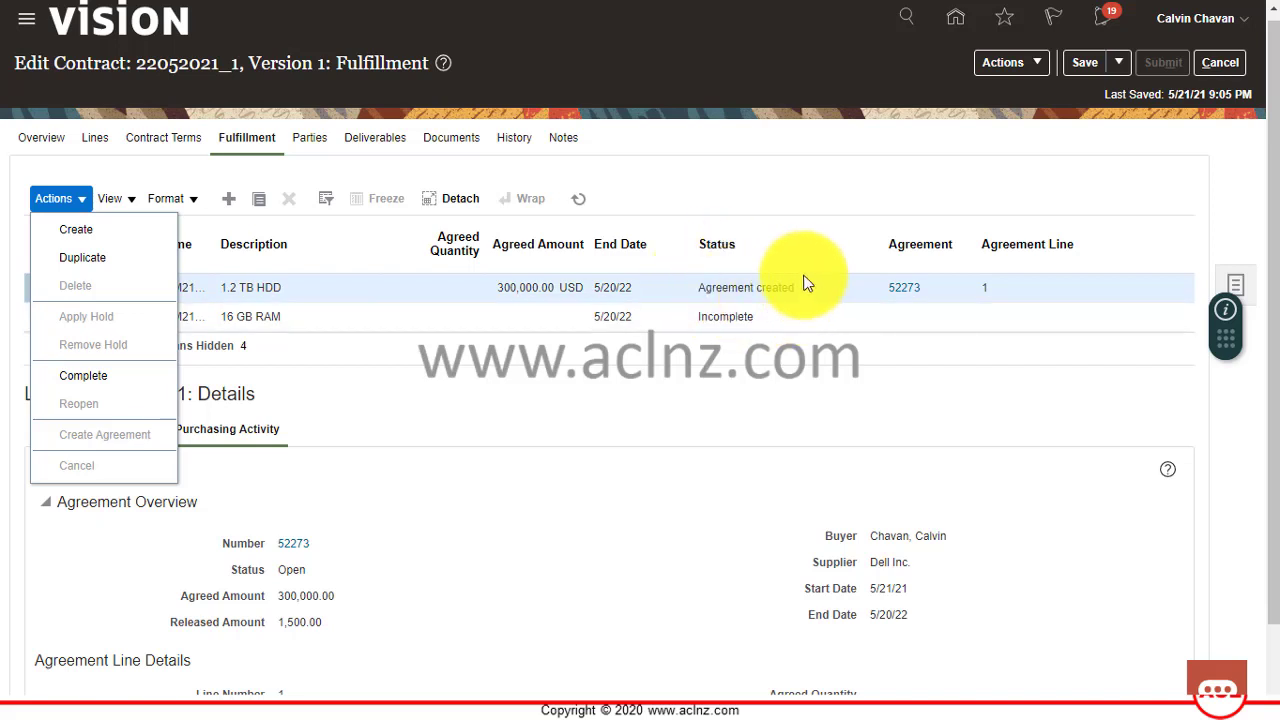
click(830, 445)
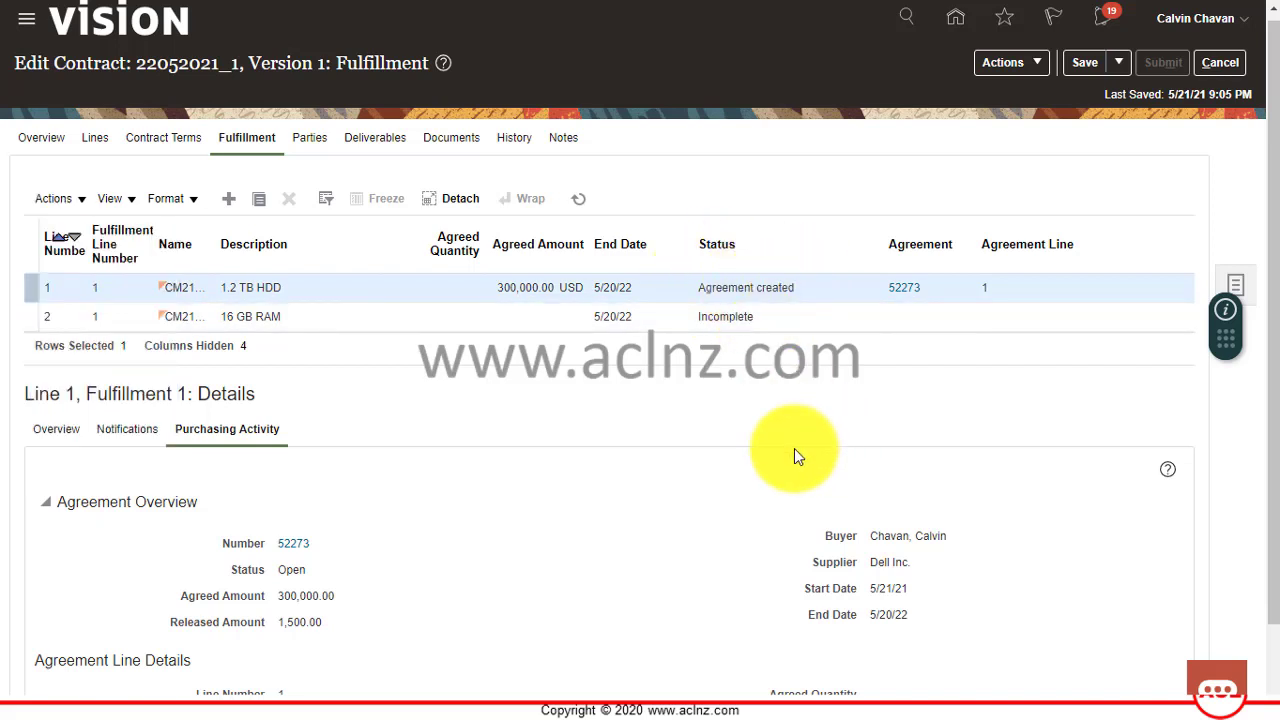
click(1220, 62)
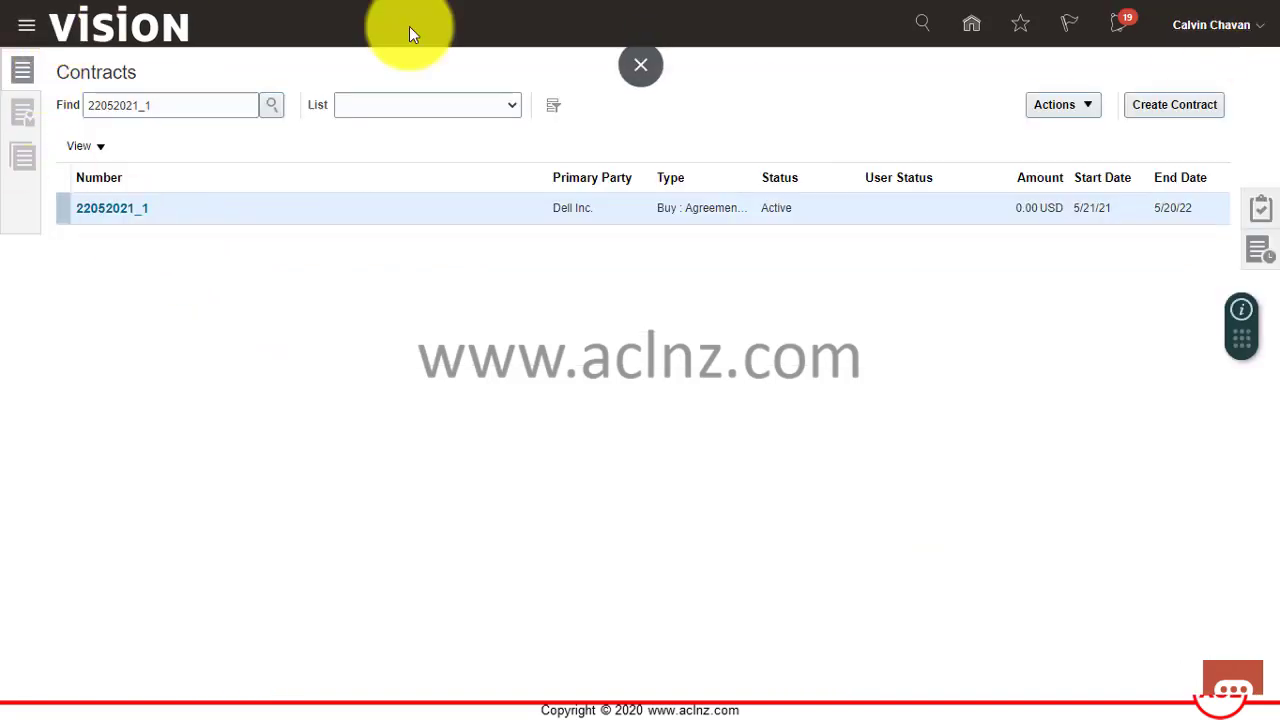
Open the navigator and expand the Procurement group of work areas.
click(26, 27)
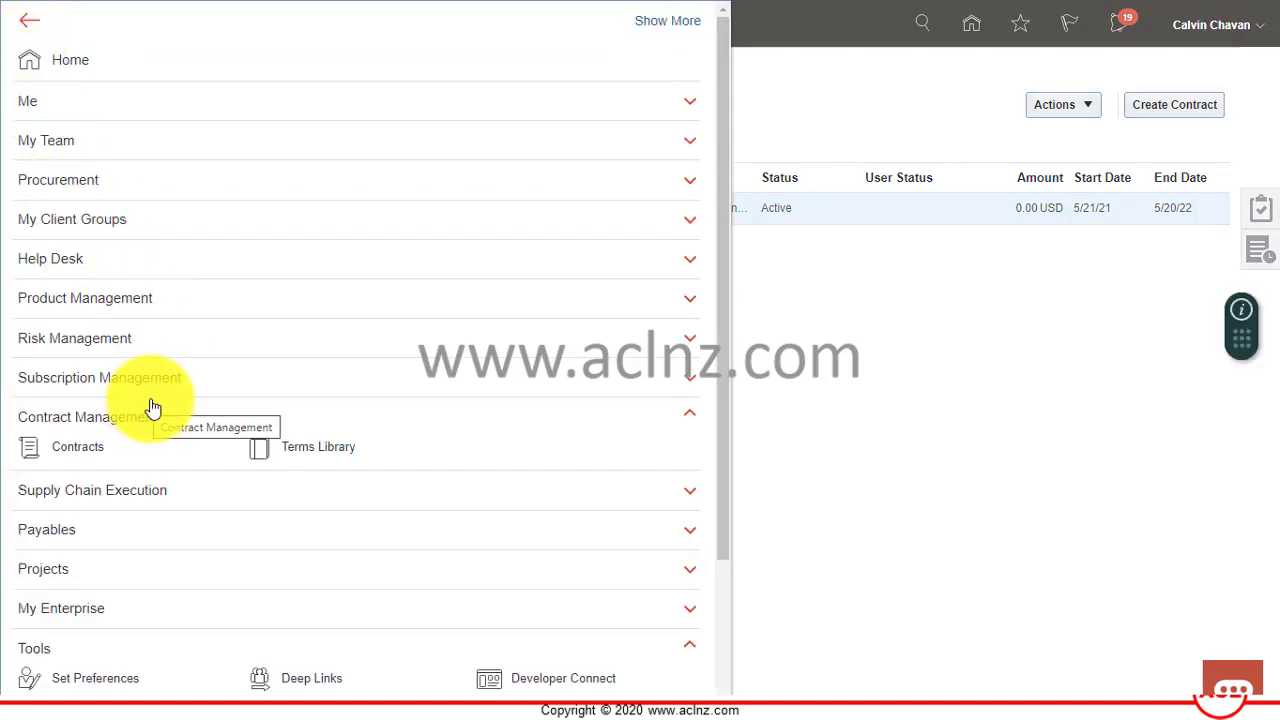
scroll(150, 409, down, 2)
scroll(157, 409, up, 2)
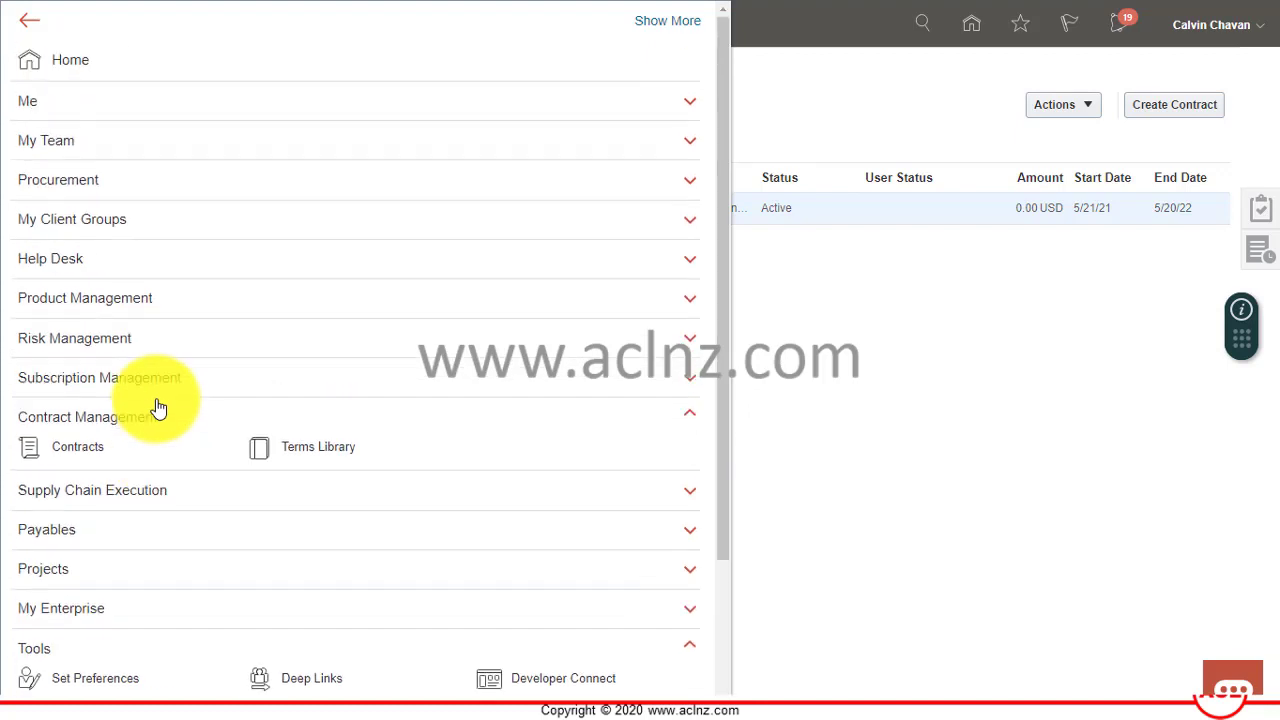
click(94, 183)
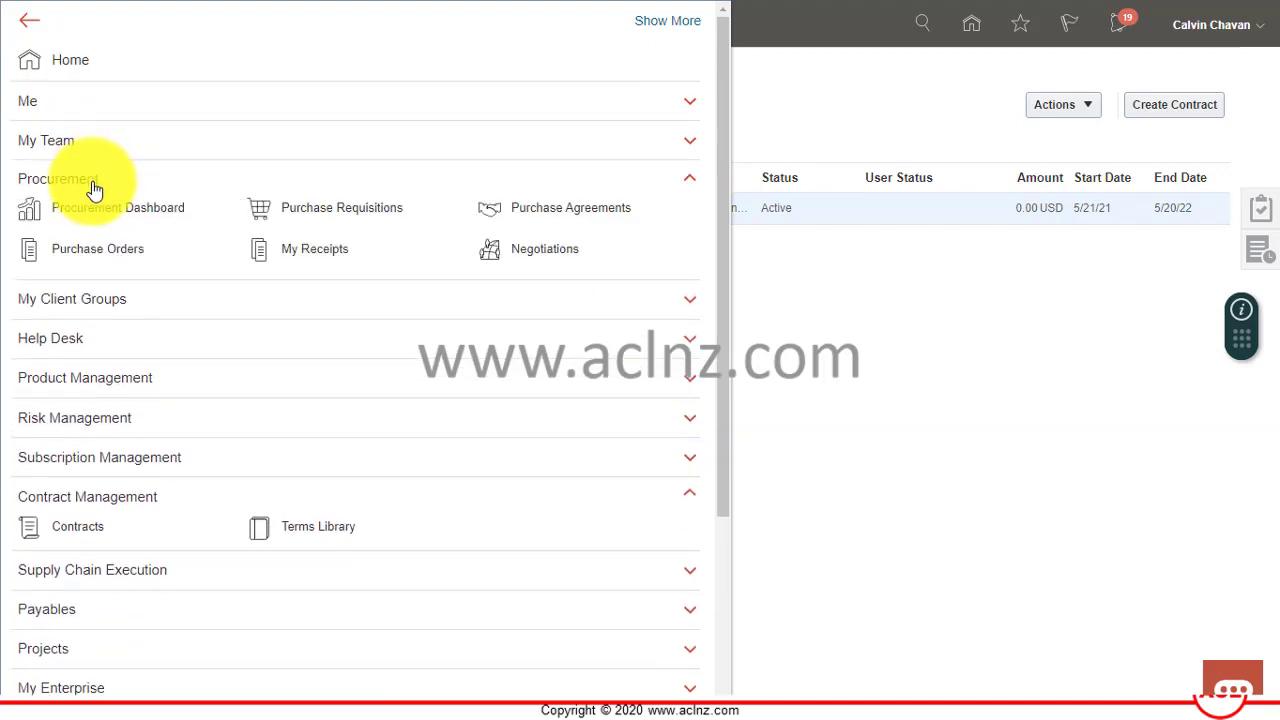
Go to Purchase Requisitions, dismiss the announcement, and open requisition 204097.
click(330, 214)
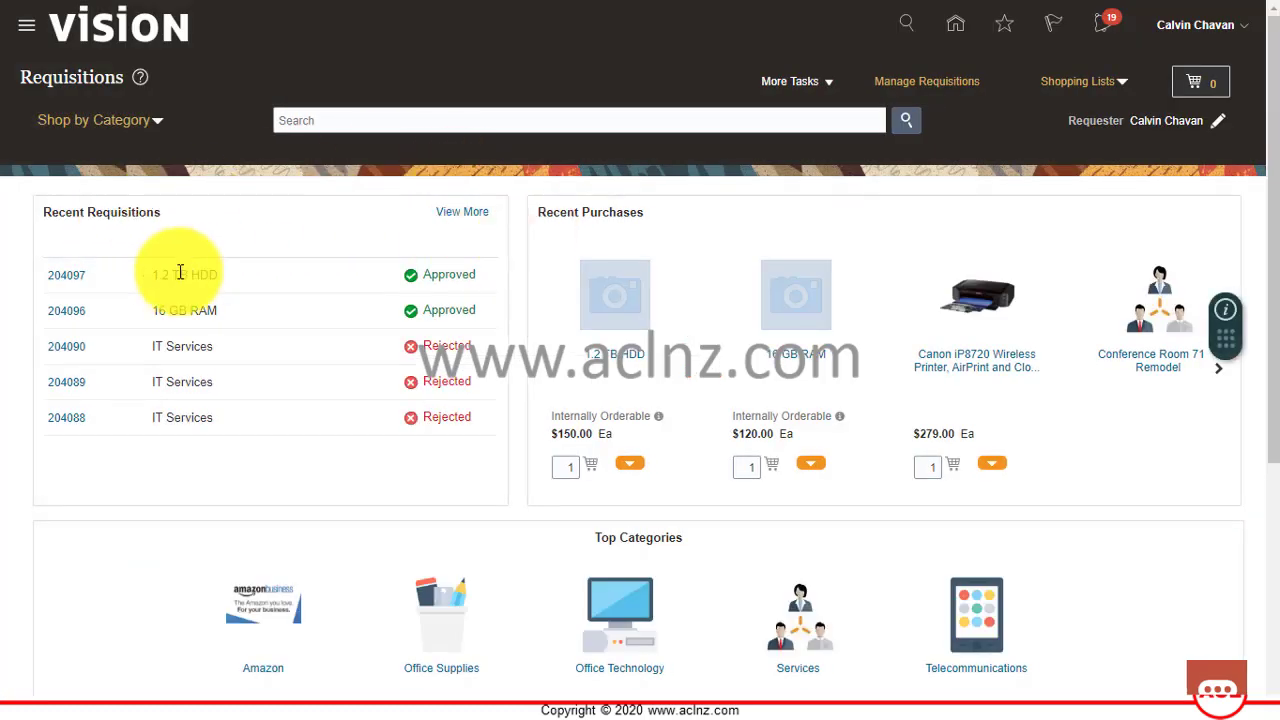
click(548, 466)
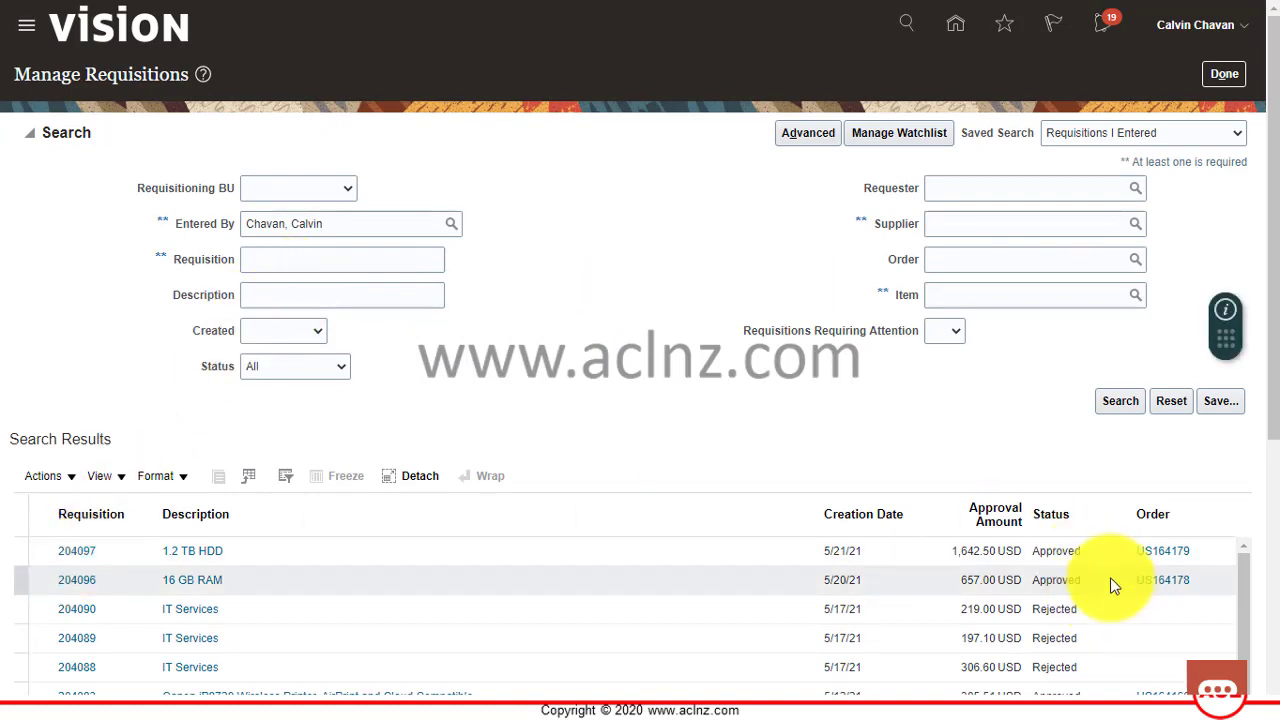
click(72, 552)
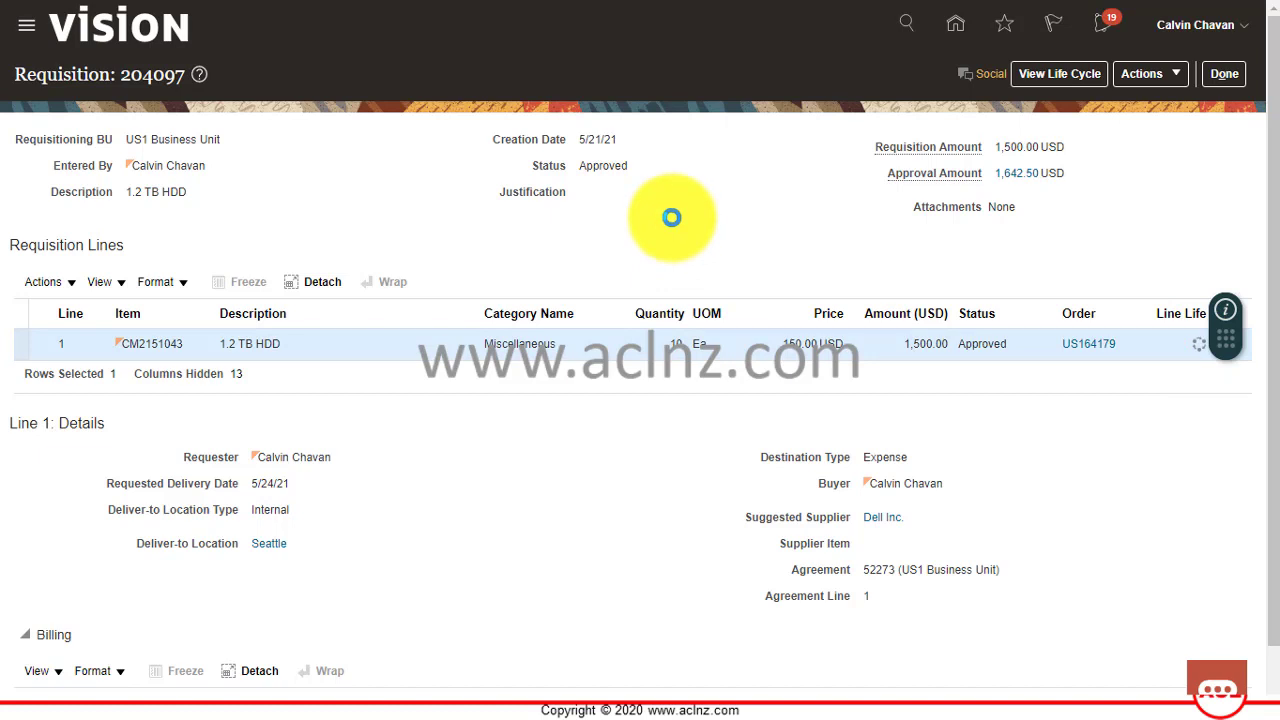
scroll(729, 367, down, 1)
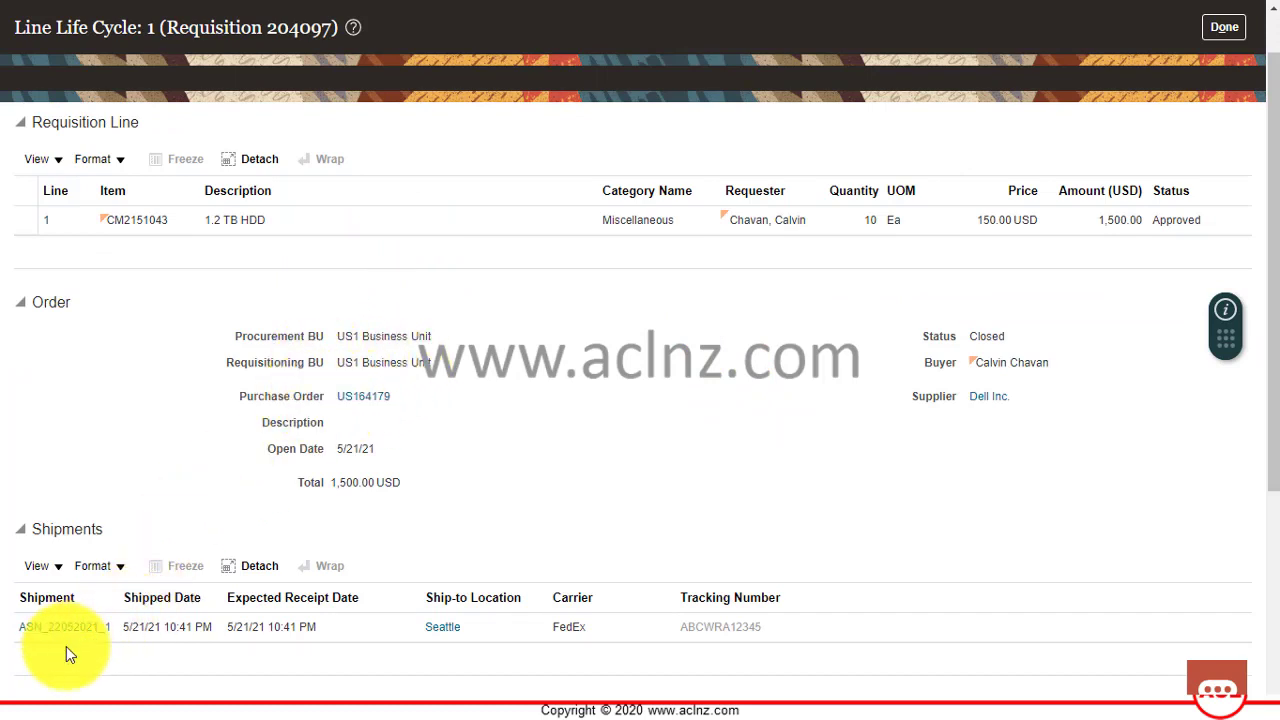
scroll(340, 528, down, 5)
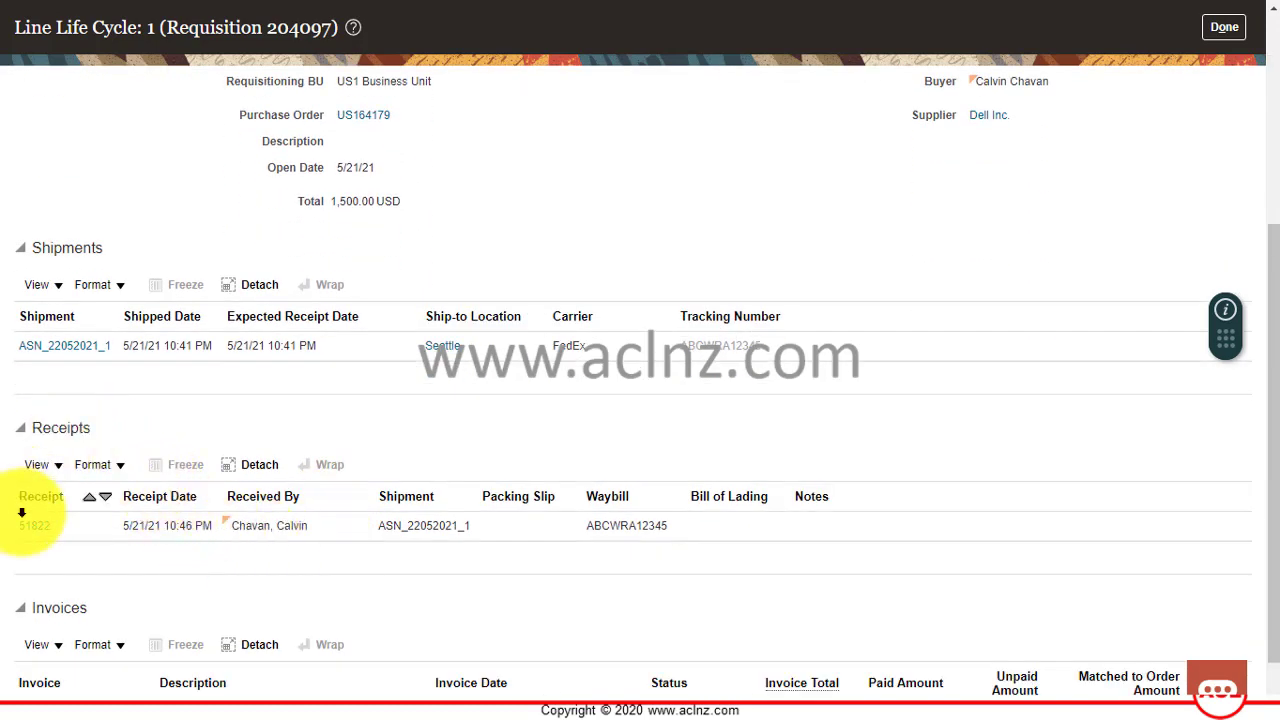
scroll(220, 451, down, 1)
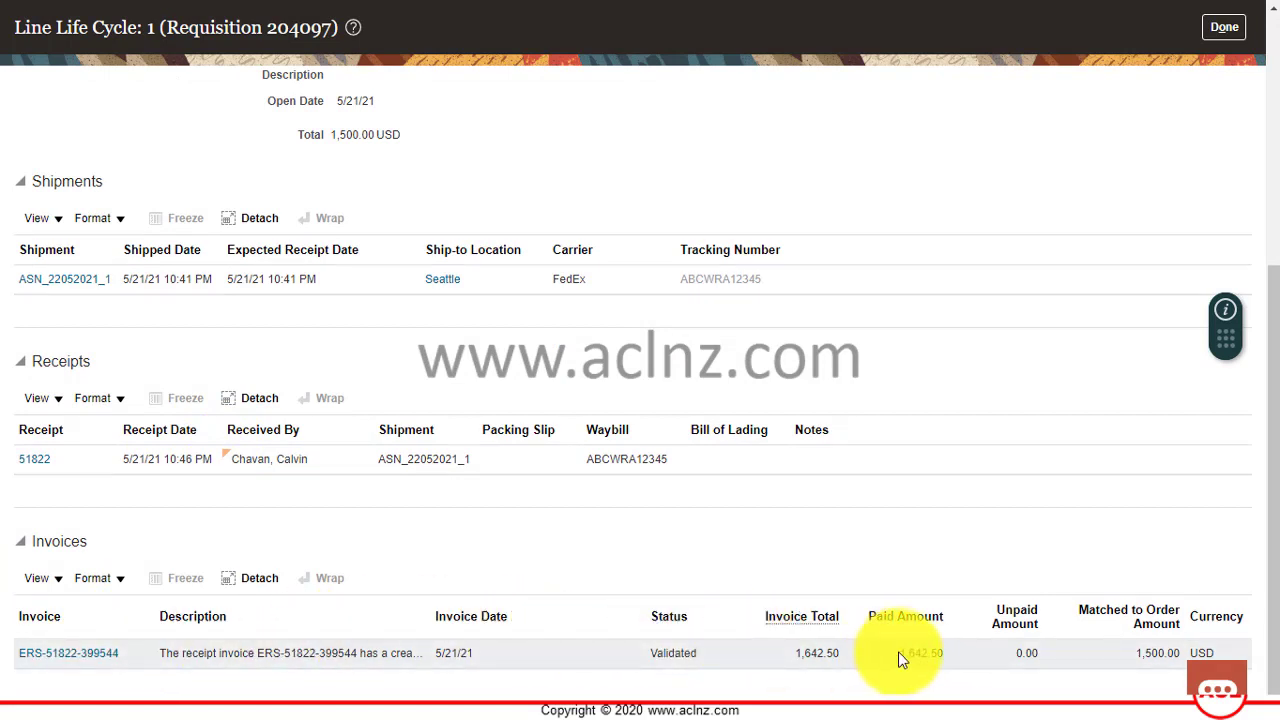
click(925, 652)
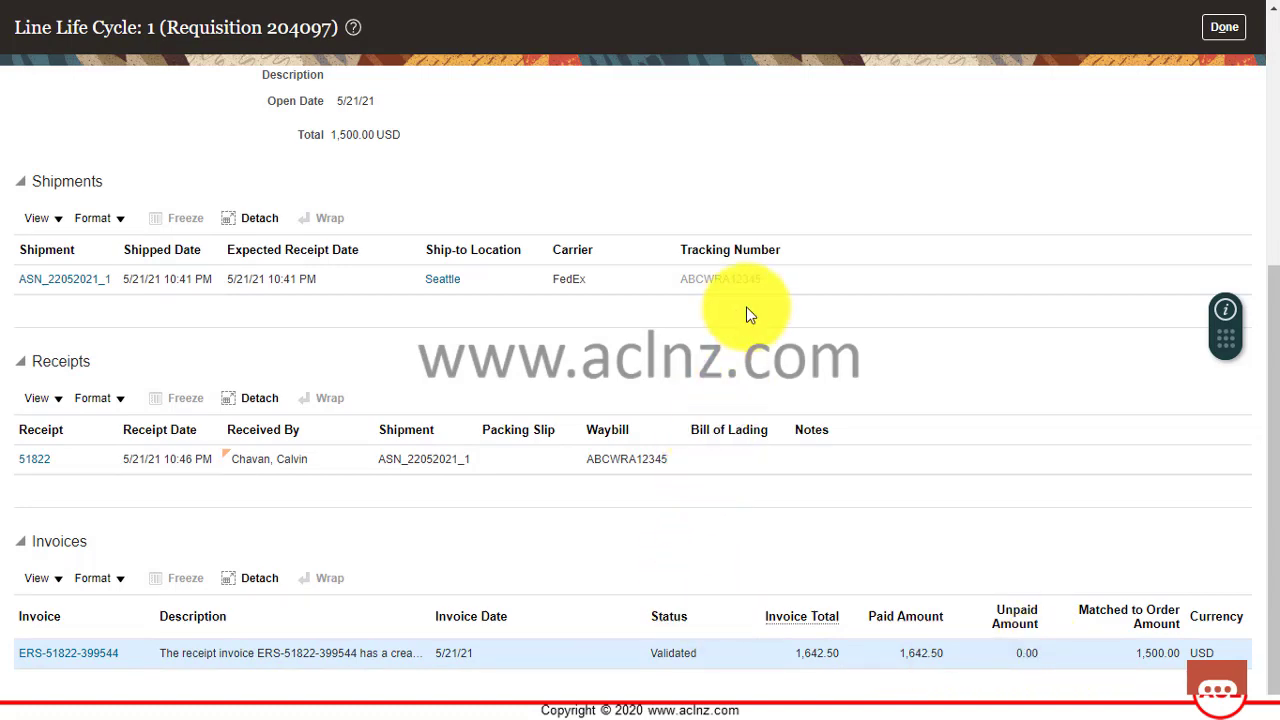
scroll(871, 509, up, 5)
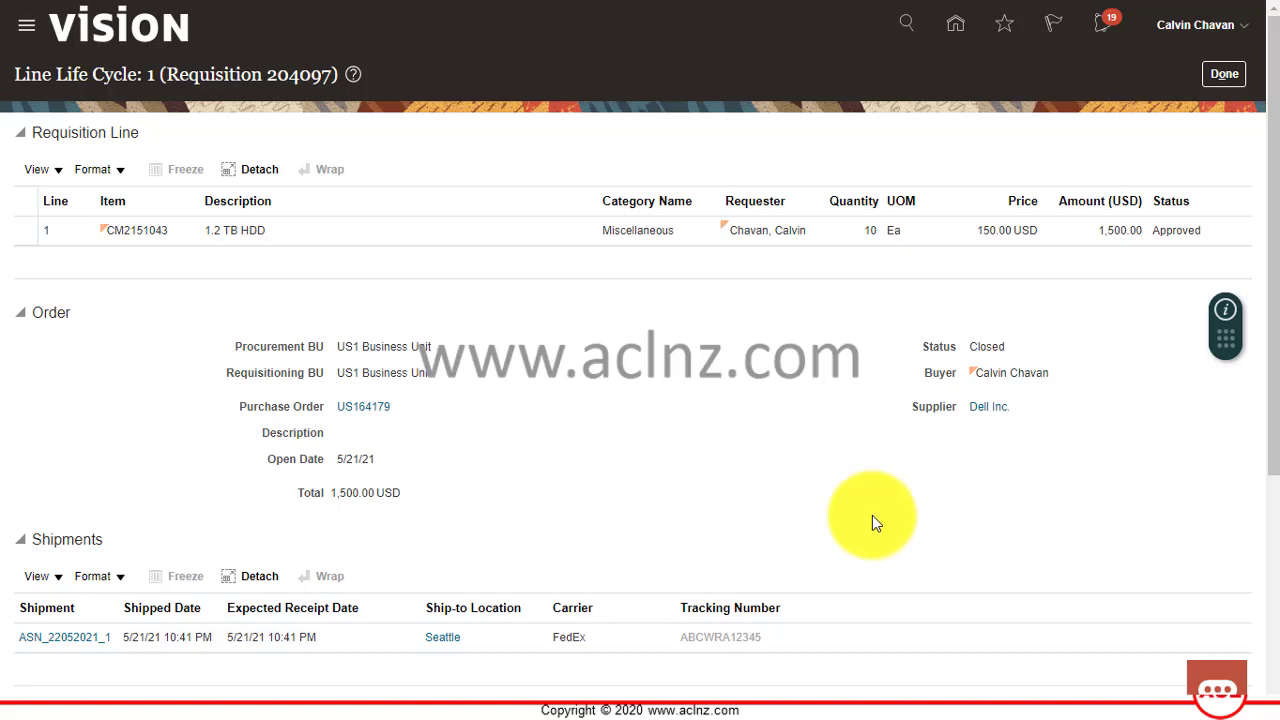
scroll(720, 491, down, 2)
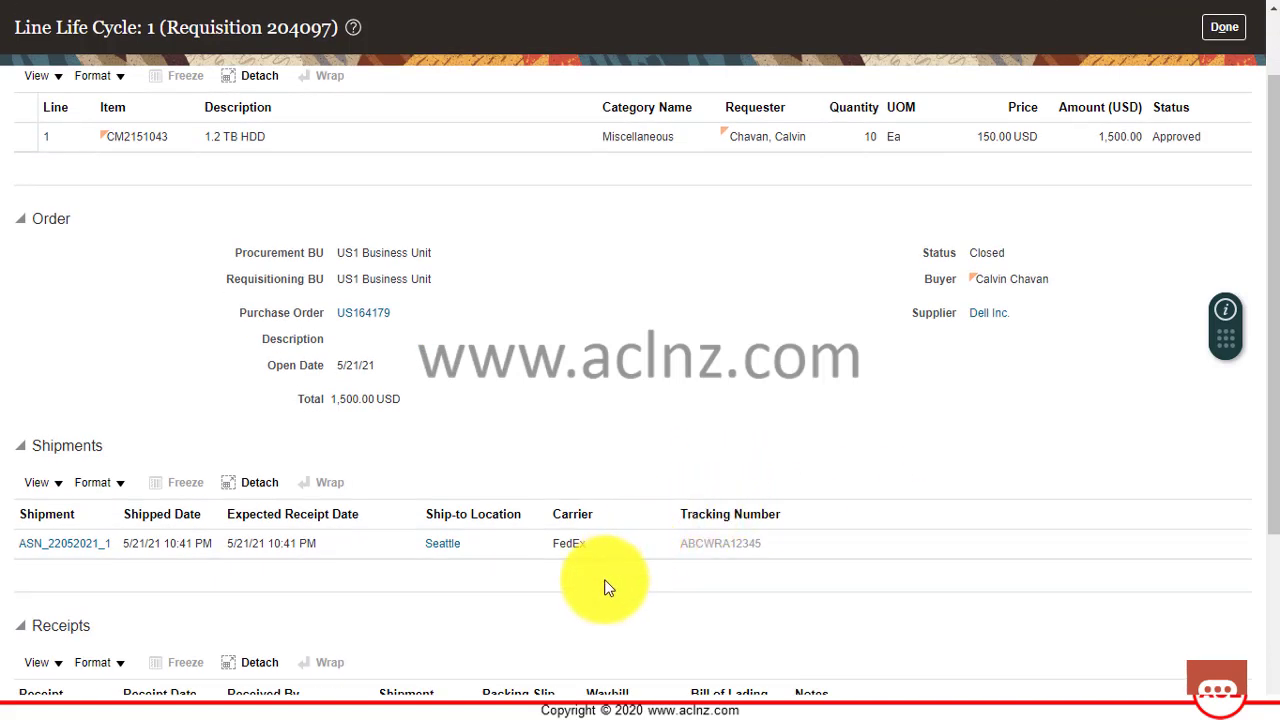
scroll(605, 588, down, 2)
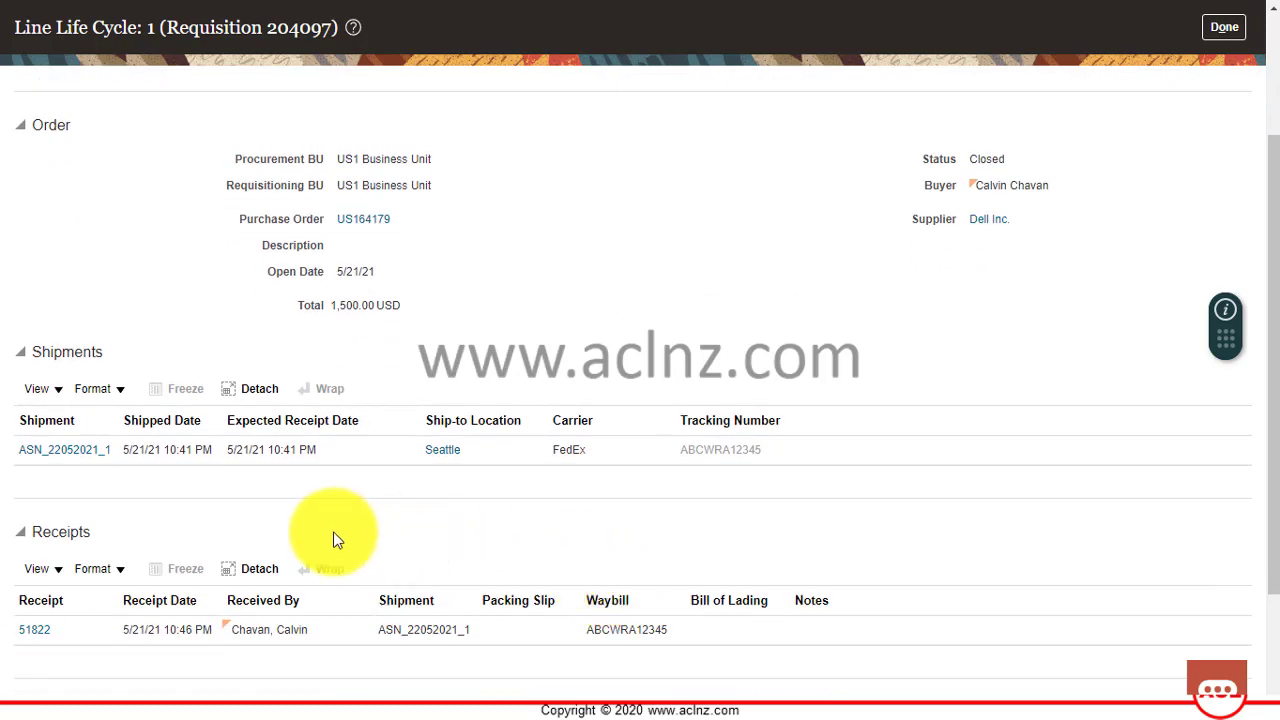
scroll(22, 620, down, 4)
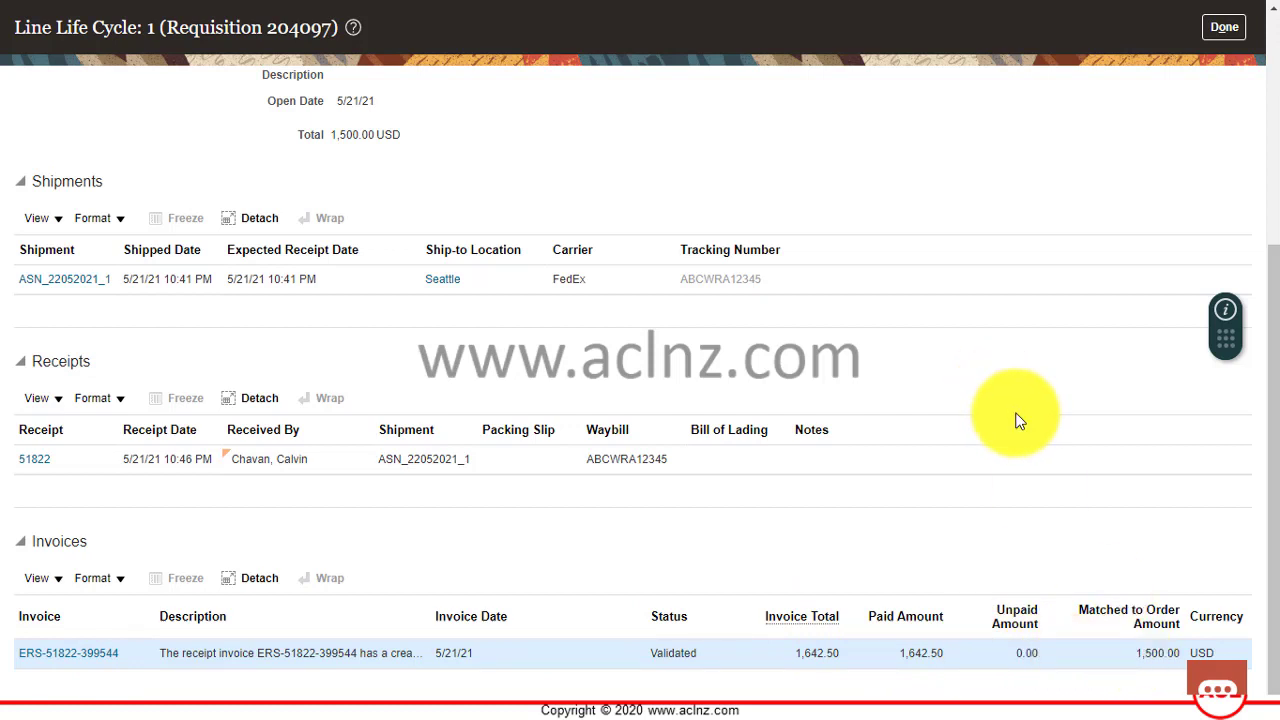
scroll(1016, 420, up, 5)
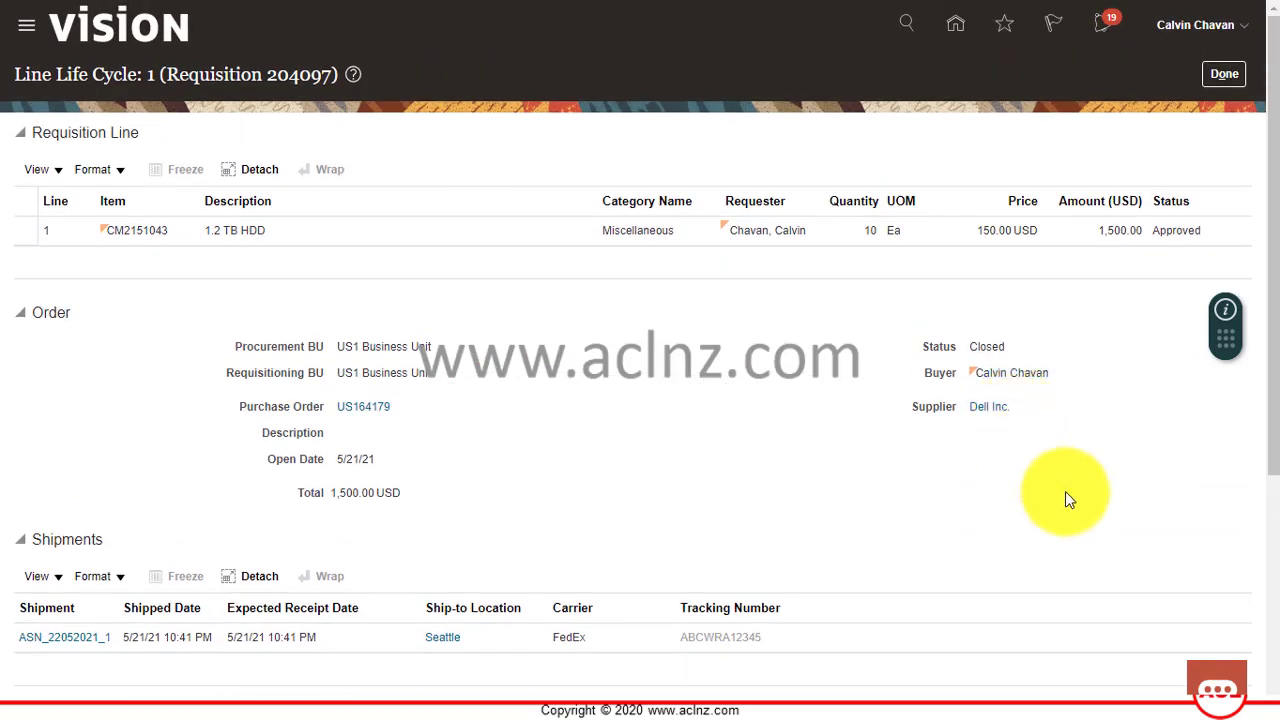